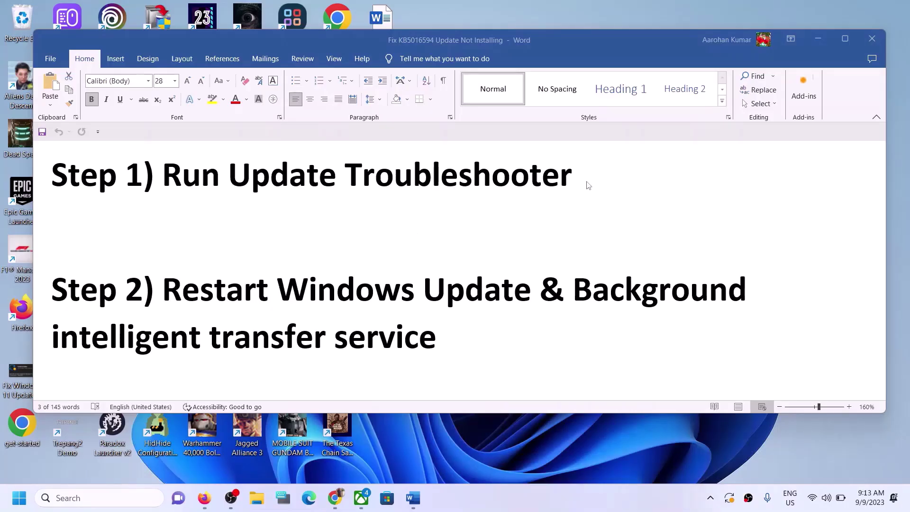
- Run the Windows Update troubleshooter from Settings > System > Troubleshoot > Other troubleshooters
{"action": "left_click", "coordinate": [15, 501]}
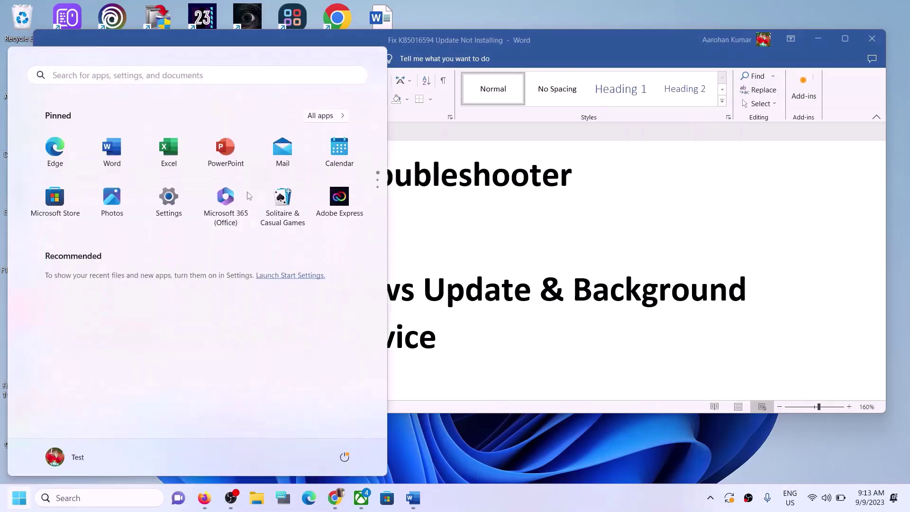
{"action": "left_click", "coordinate": [169, 199]}
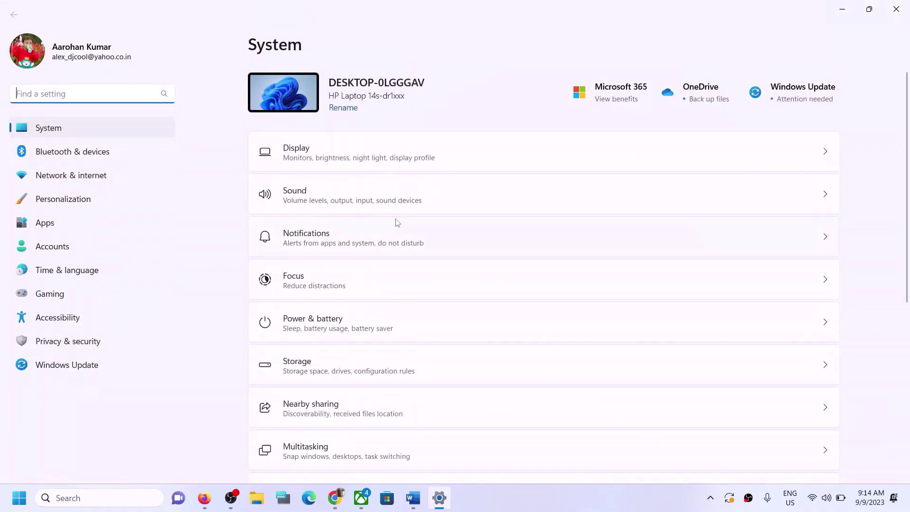
{"action": "scroll", "coordinate": [442, 291], "scroll_direction": "down", "scroll_amount": 5}
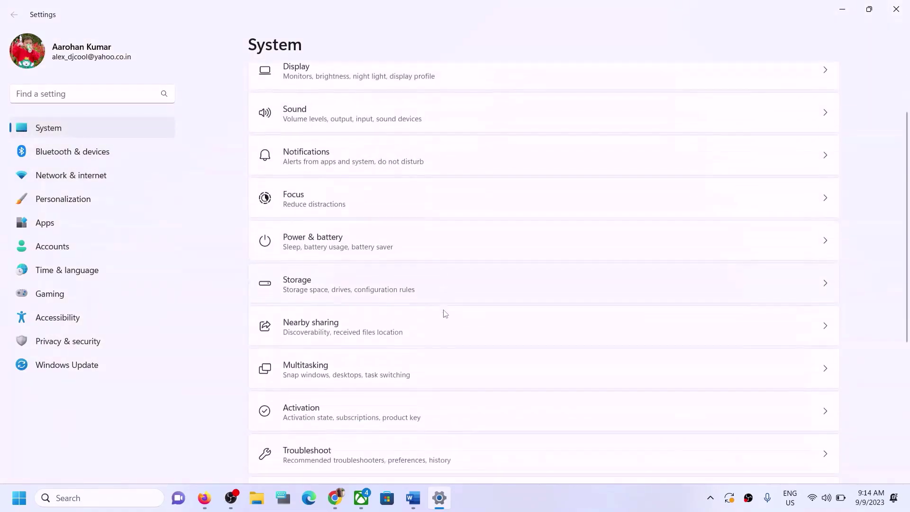
{"action": "left_click", "coordinate": [332, 293]}
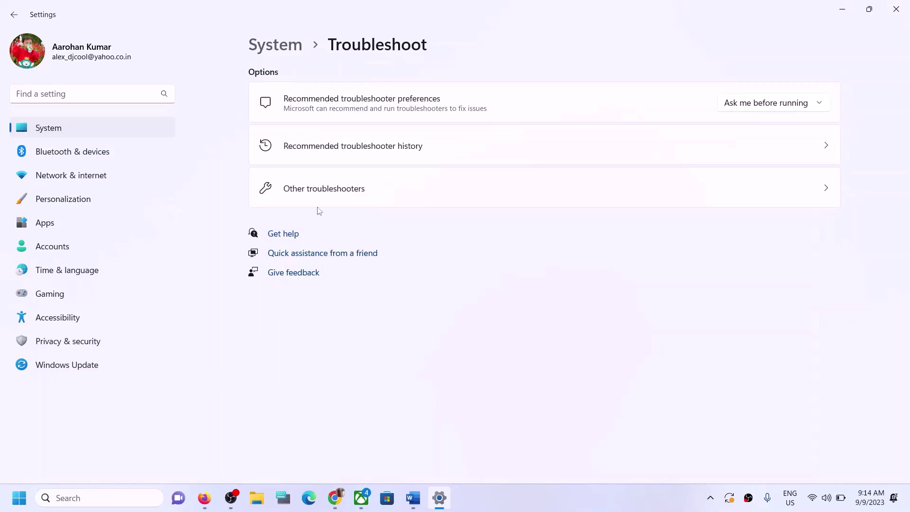
{"action": "left_click", "coordinate": [379, 190]}
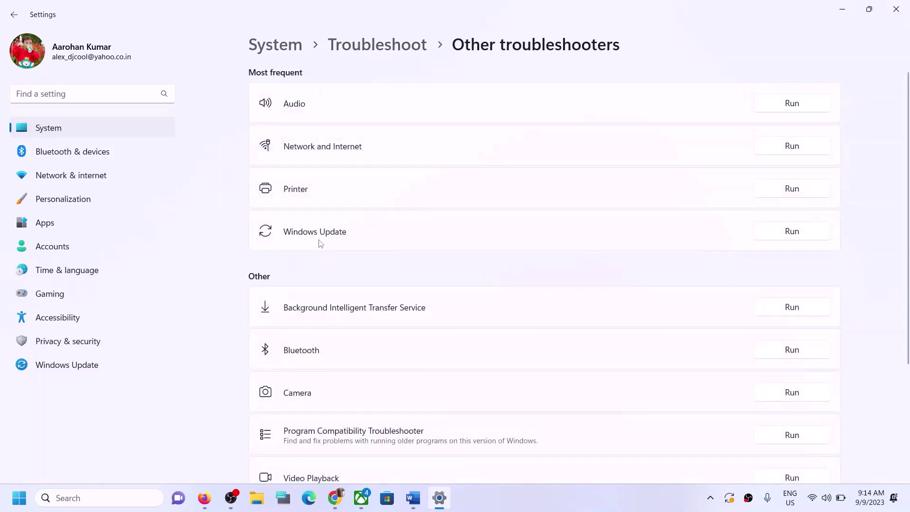
{"action": "left_click", "coordinate": [800, 232]}
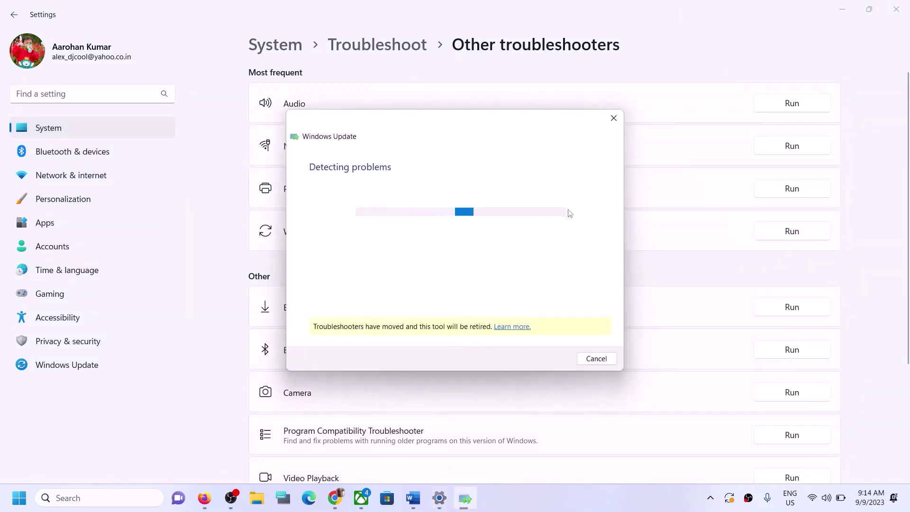
- Bring up the Start menu power options, then dismiss them without restarting
{"action": "left_click", "coordinate": [18, 497]}
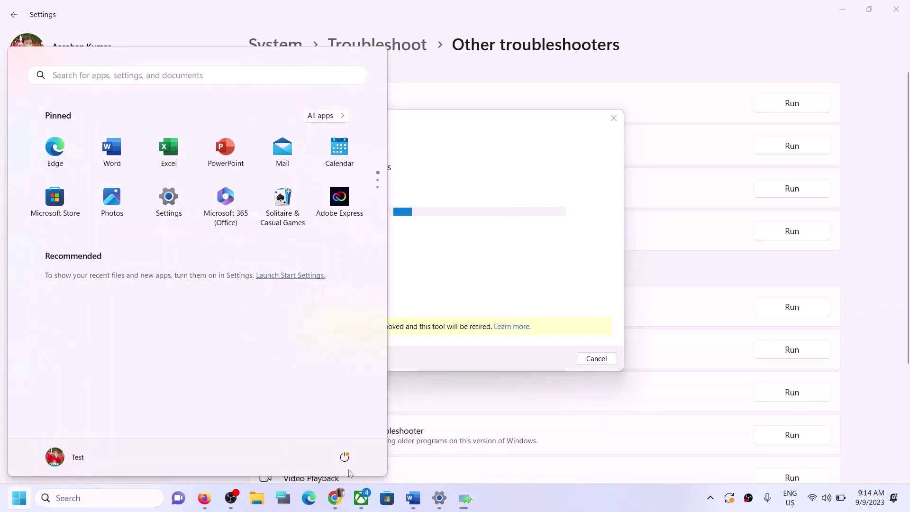
{"action": "left_click", "coordinate": [344, 456]}
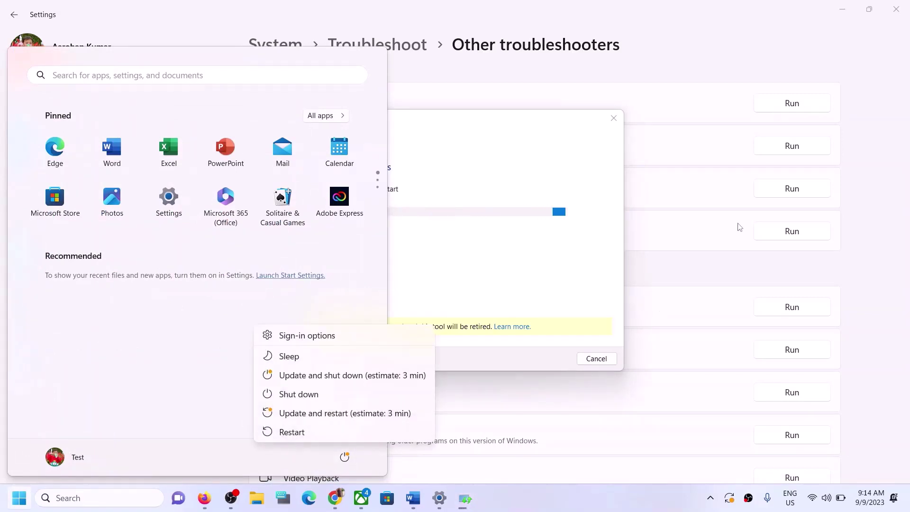
{"action": "left_click", "coordinate": [872, 275]}
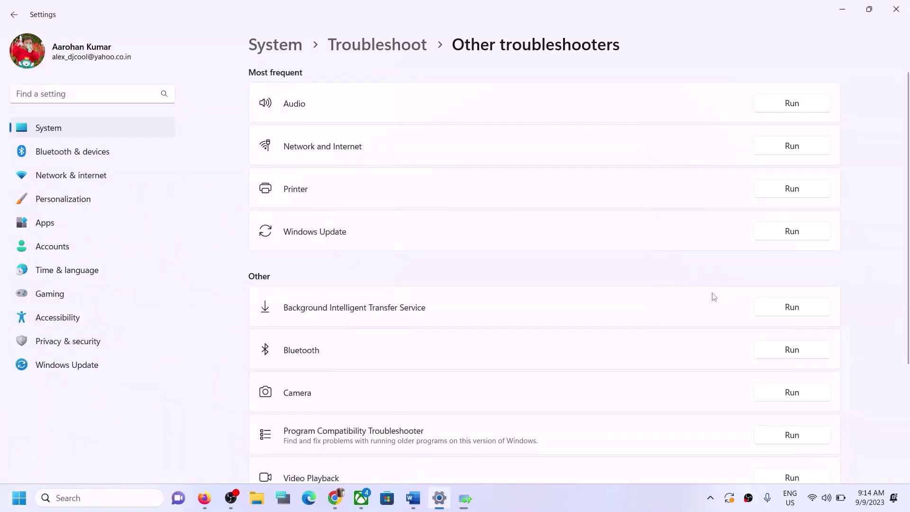
- Return to the Word notes and highlight the Step 2 heading
{"action": "left_click", "coordinate": [416, 504]}
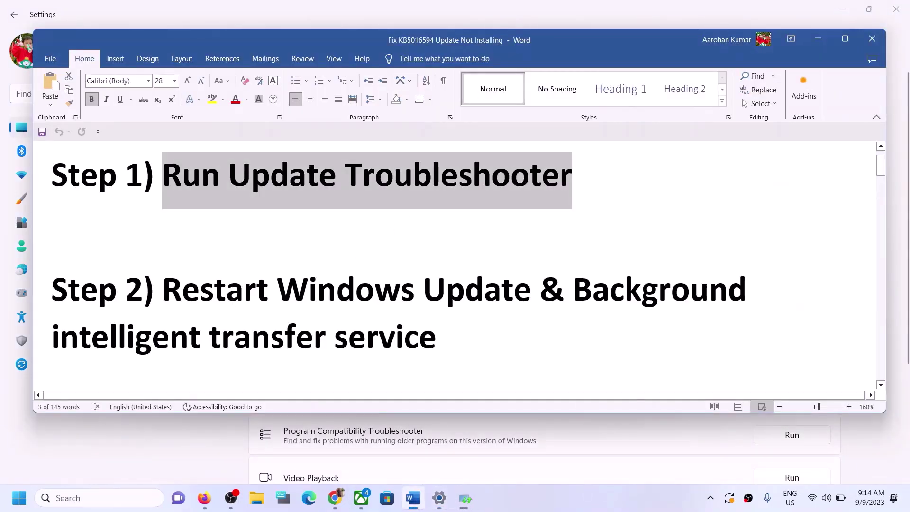
{"action": "left_click_drag", "start_coordinate": [163, 289], "coordinate": [436, 339]}
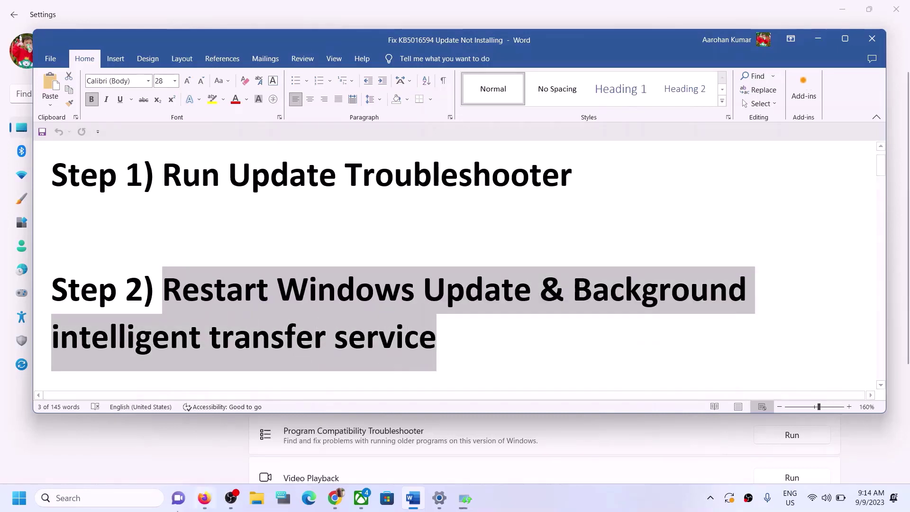
{"action": "left_click", "coordinate": [150, 504]}
- Open Services and jump to the services starting with W
{"action": "type", "text": "erv"}
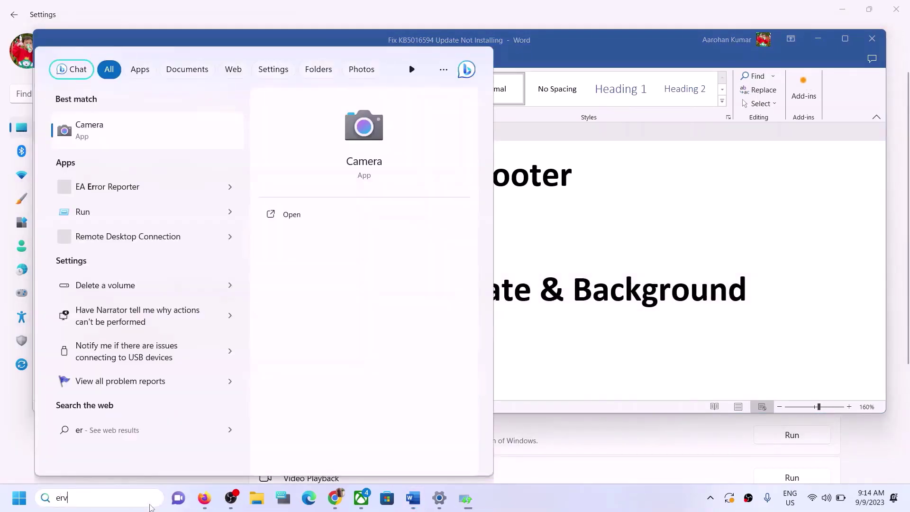
{"action": "type", "text": "ices"}
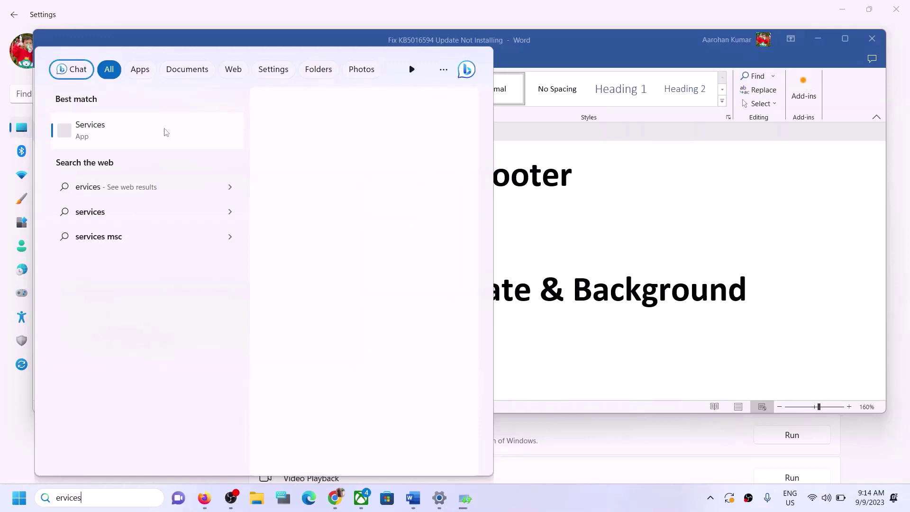
{"action": "key", "text": "Escape"}
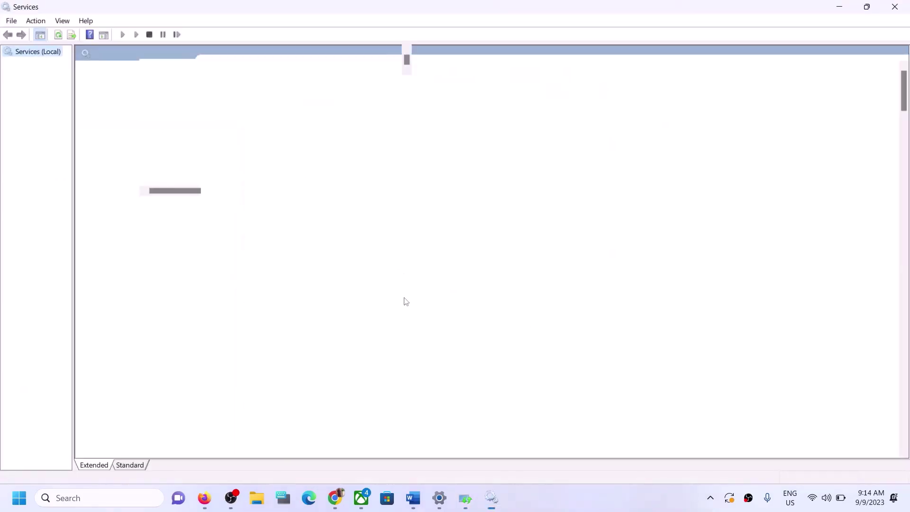
{"action": "left_click", "coordinate": [325, 339]}
{"action": "key", "text": "w"}
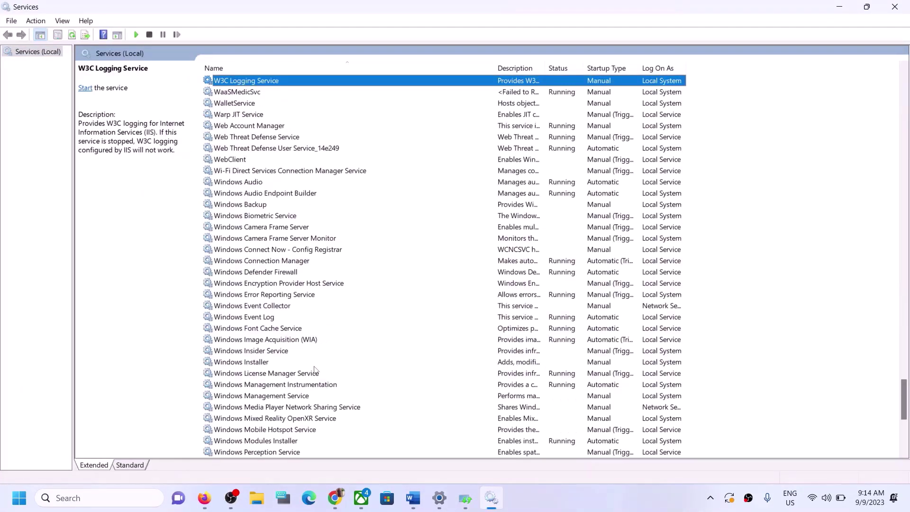
{"action": "scroll", "coordinate": [315, 370], "scroll_direction": "down", "scroll_amount": 8}
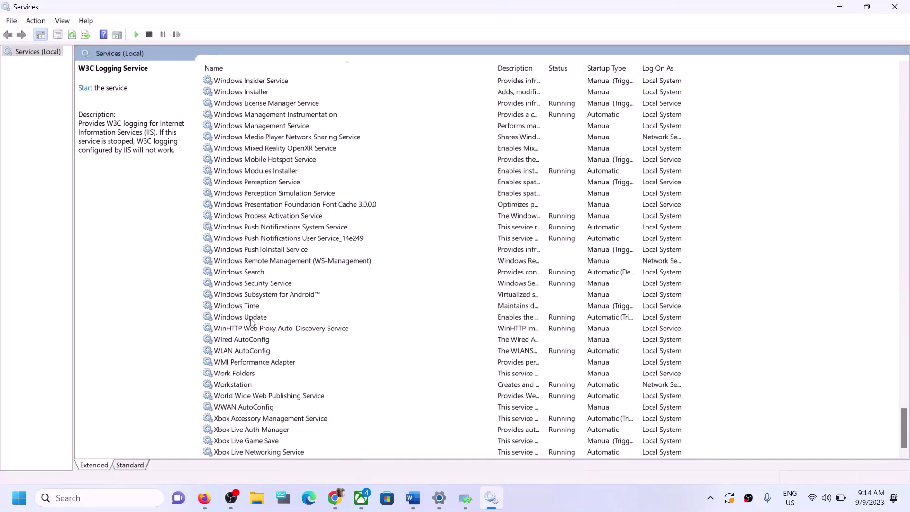
- Confirm Windows Update's startup type is Automatic, cancel, and restart the Windows Update service
{"action": "left_click", "coordinate": [251, 318]}
{"action": "double_click", "coordinate": [289, 322]}
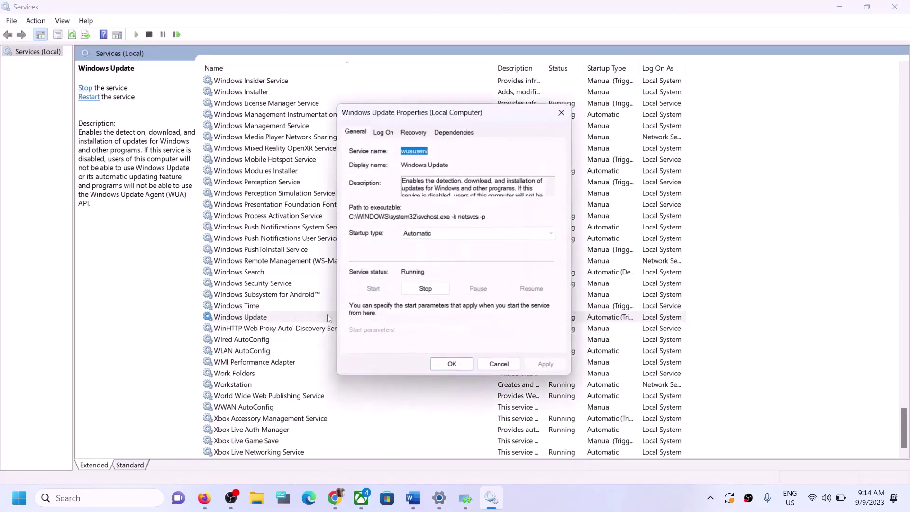
{"action": "left_click", "coordinate": [426, 234]}
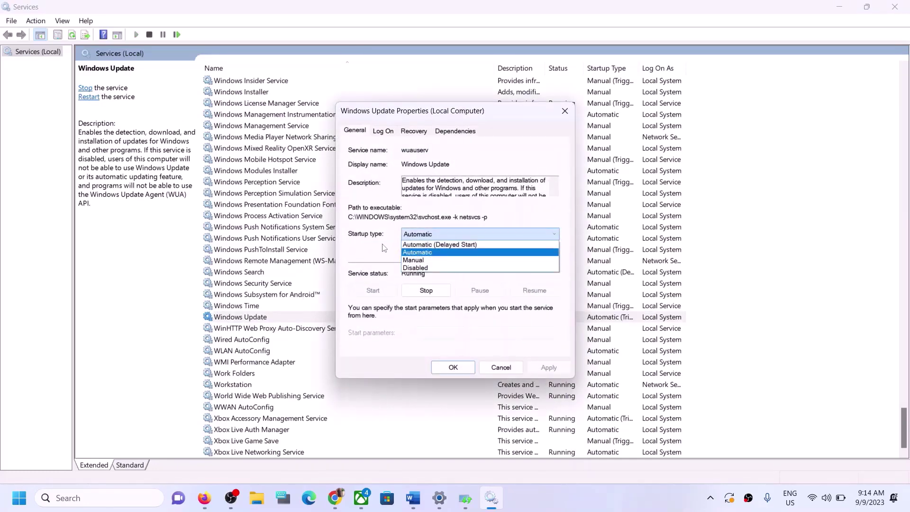
{"action": "left_click", "coordinate": [417, 252]}
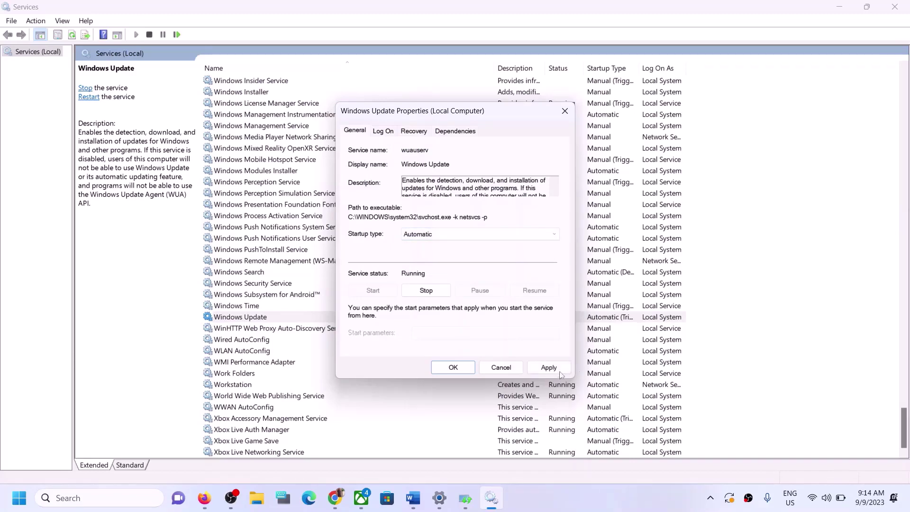
{"action": "left_click", "coordinate": [548, 368]}
{"action": "left_click", "coordinate": [501, 367]}
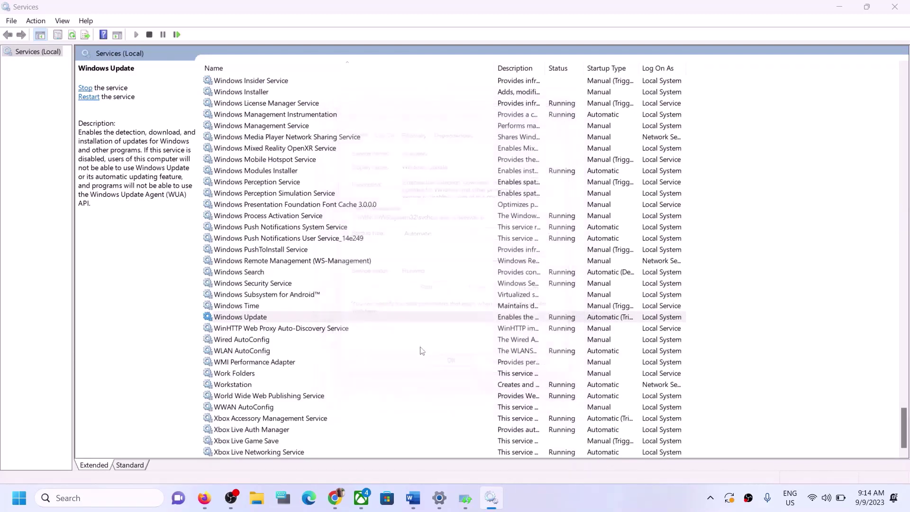
{"action": "right_click", "coordinate": [264, 316]}
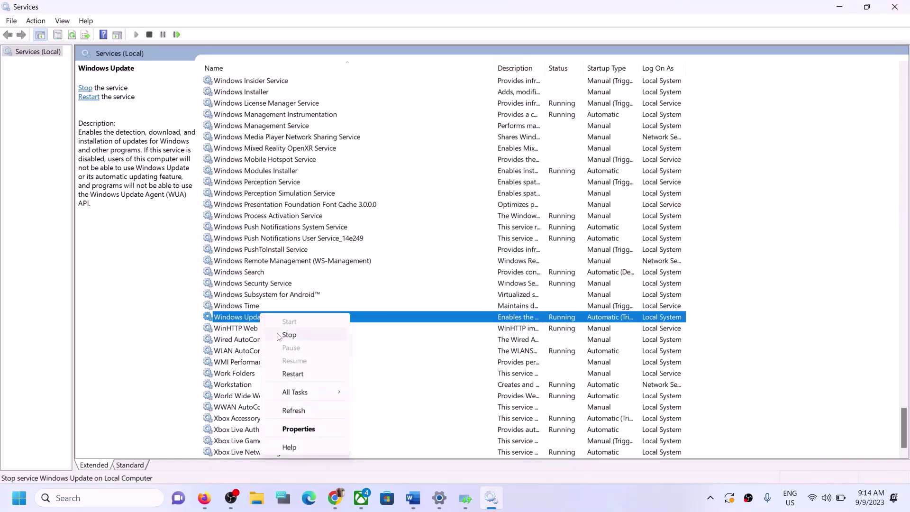
{"action": "left_click", "coordinate": [294, 374]}
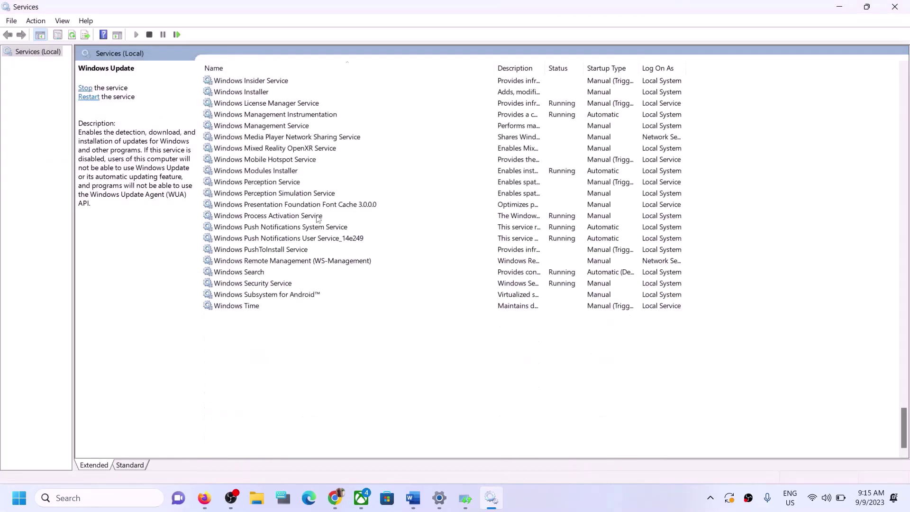
- Locate the Background Intelligent Transfer Service in the services list
{"action": "left_click", "coordinate": [290, 263]}
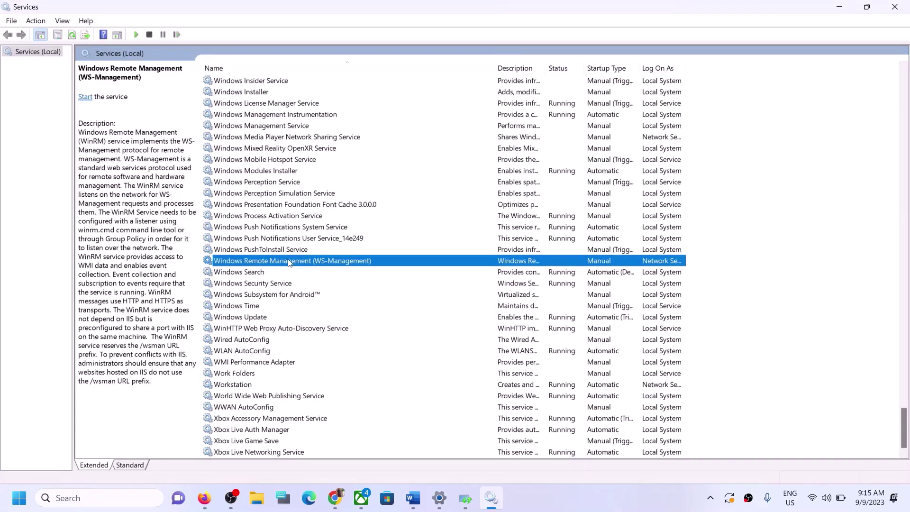
{"action": "key", "text": "b"}
{"action": "scroll", "coordinate": [336, 206], "scroll_direction": "up", "scroll_amount": 3}
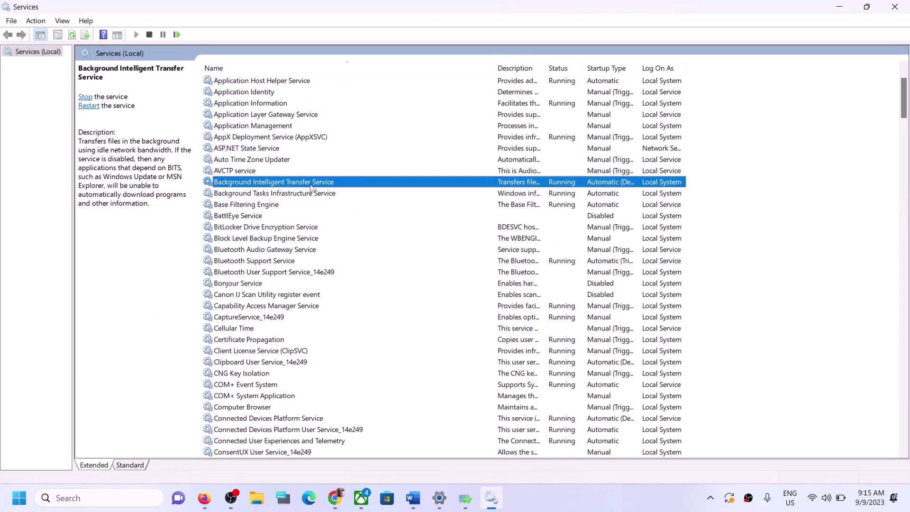
- Set the Background Intelligent Transfer Service startup type to Automatic, apply it, and restart the service
{"action": "double_click", "coordinate": [311, 185]}
{"action": "left_click", "coordinate": [432, 234]}
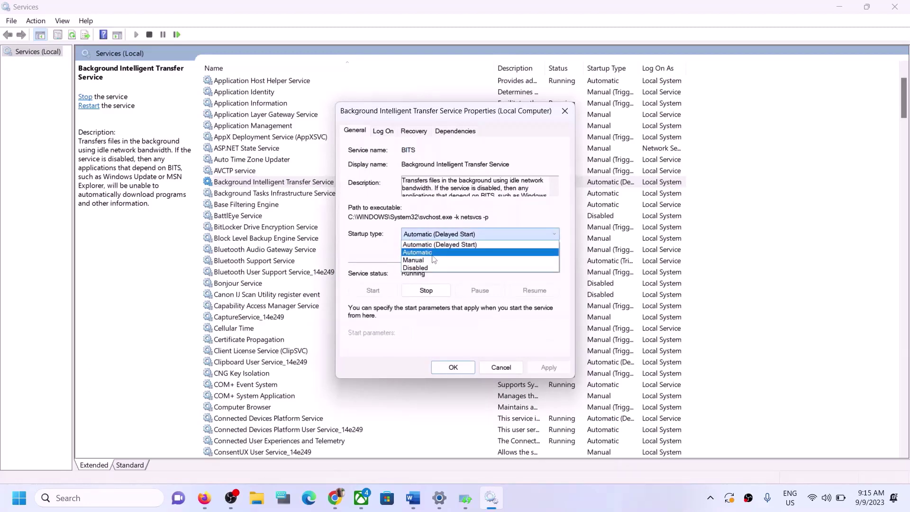
{"action": "left_click", "coordinate": [432, 253]}
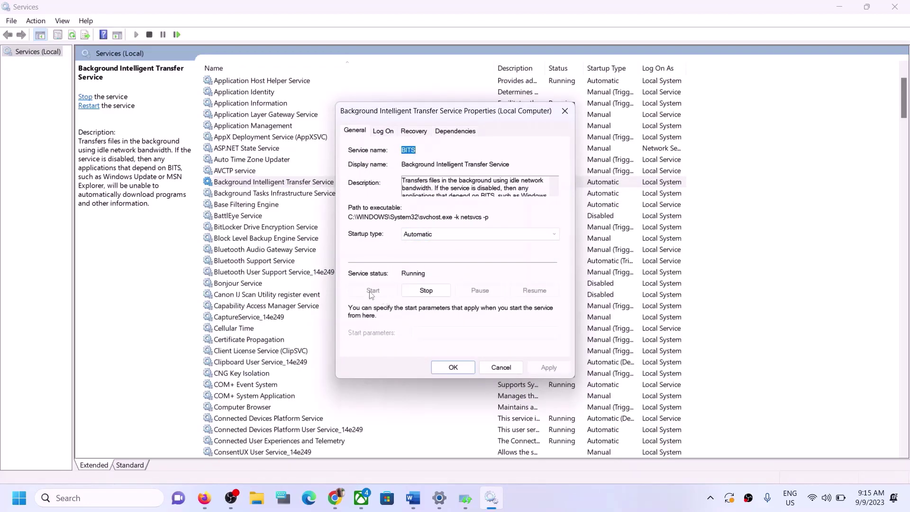
{"action": "left_click", "coordinate": [448, 368]}
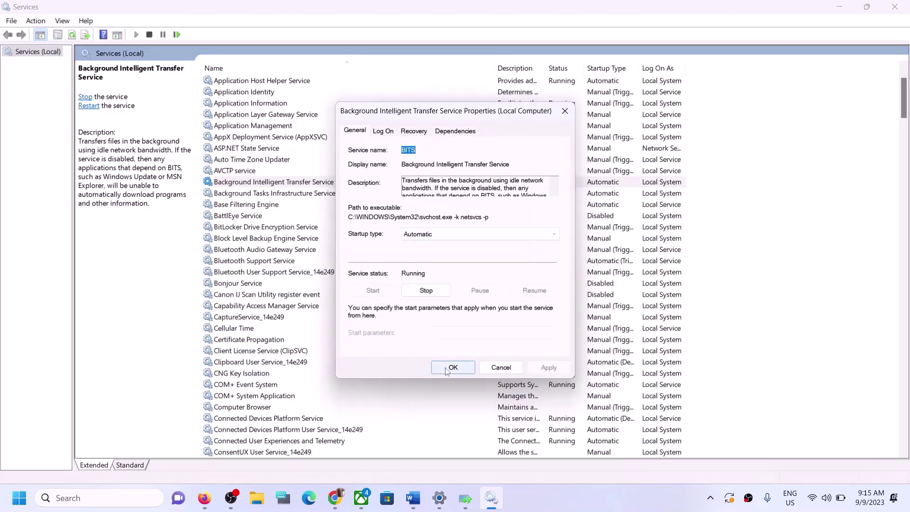
{"action": "right_click", "coordinate": [333, 186]}
{"action": "left_click", "coordinate": [381, 241]}
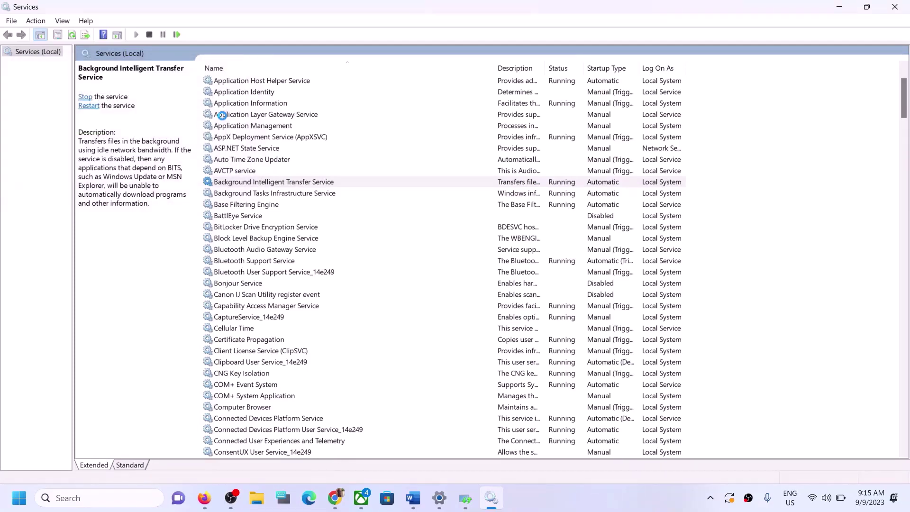
- Show Step 3 in the Word guide, select its Windows 11 download link, and open a new Chrome window
{"action": "left_click", "coordinate": [417, 498]}
{"action": "scroll", "coordinate": [325, 317], "scroll_direction": "down", "scroll_amount": 3}
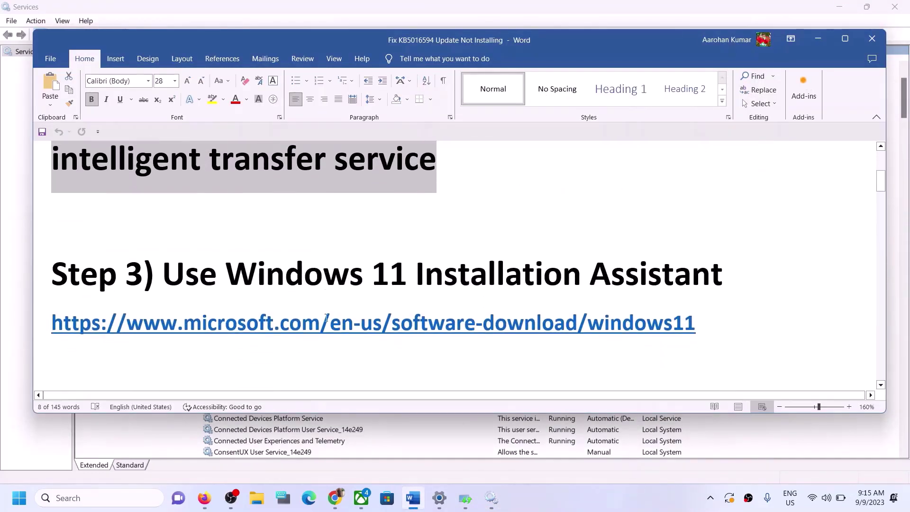
{"action": "left_click_drag", "start_coordinate": [172, 271], "coordinate": [725, 278]}
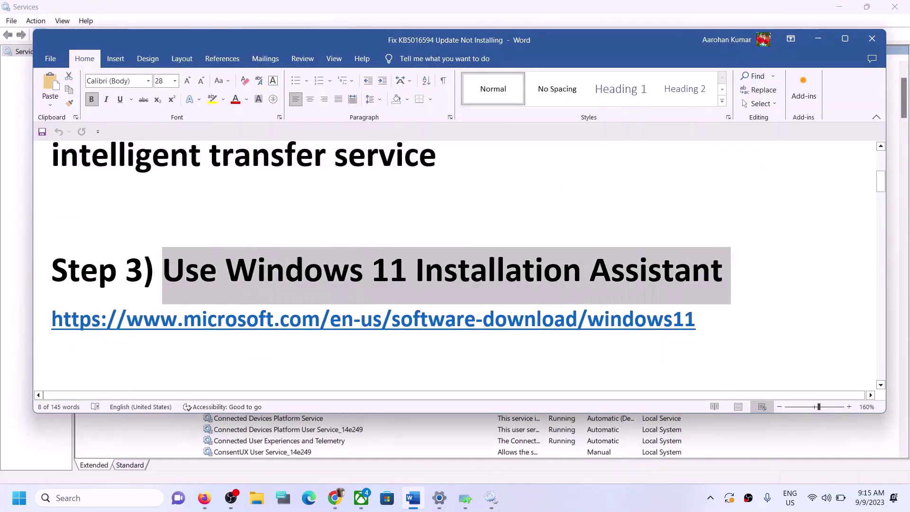
{"action": "triple_click", "coordinate": [706, 321]}
{"action": "key", "text": "ctrl+c"}
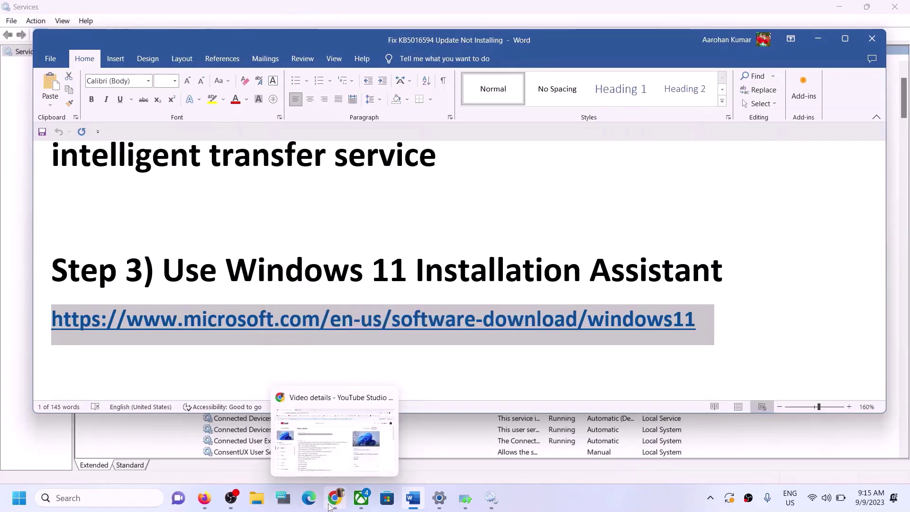
{"action": "right_click", "coordinate": [333, 488]}
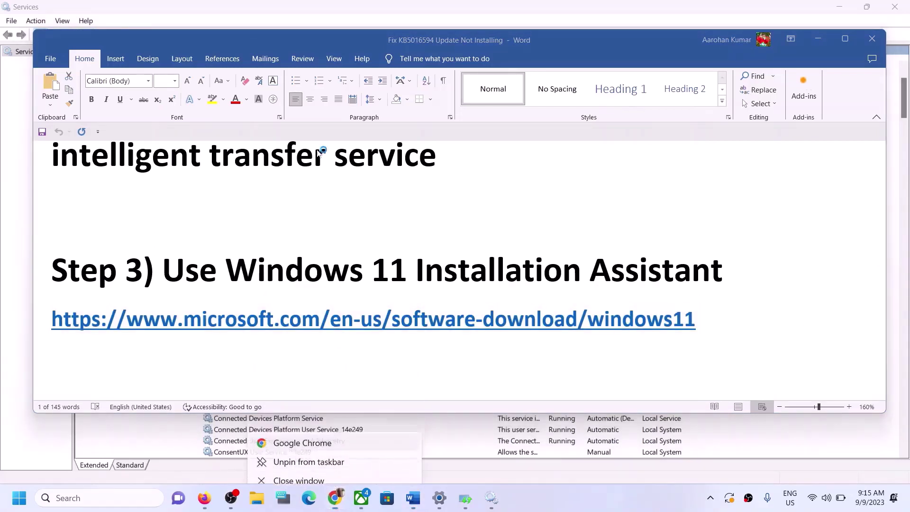
{"action": "left_click", "coordinate": [301, 382]}
- Maximize Chrome and go to Microsoft's Download Windows 11 page using the pasted link
{"action": "left_click", "coordinate": [457, 15]}
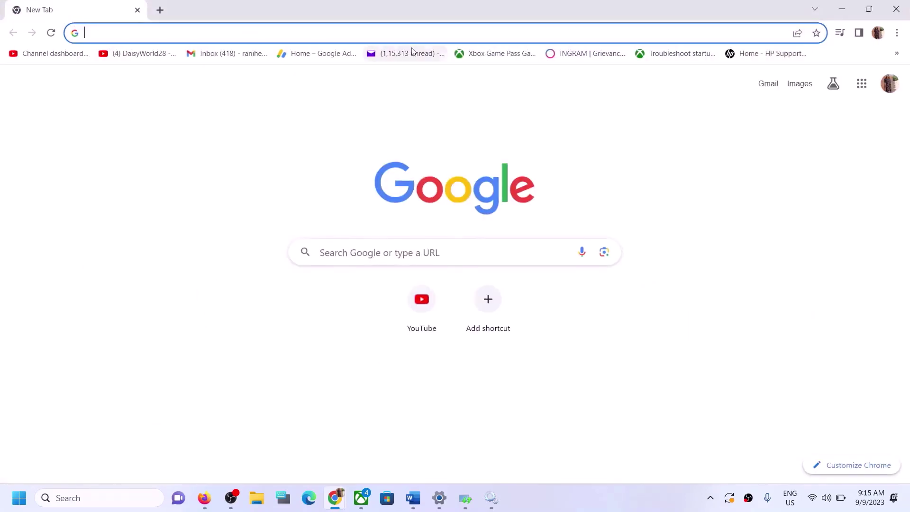
{"action": "key", "text": "ctrl+v"}
{"action": "key", "text": "Return"}
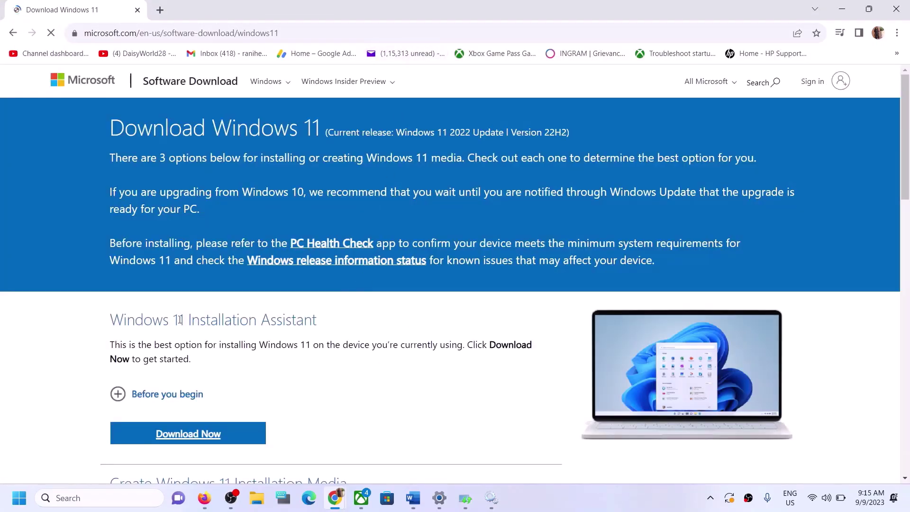
{"action": "left_click_drag", "start_coordinate": [124, 320], "coordinate": [309, 259]}
{"action": "scroll", "coordinate": [246, 331], "scroll_direction": "down", "scroll_amount": 3}
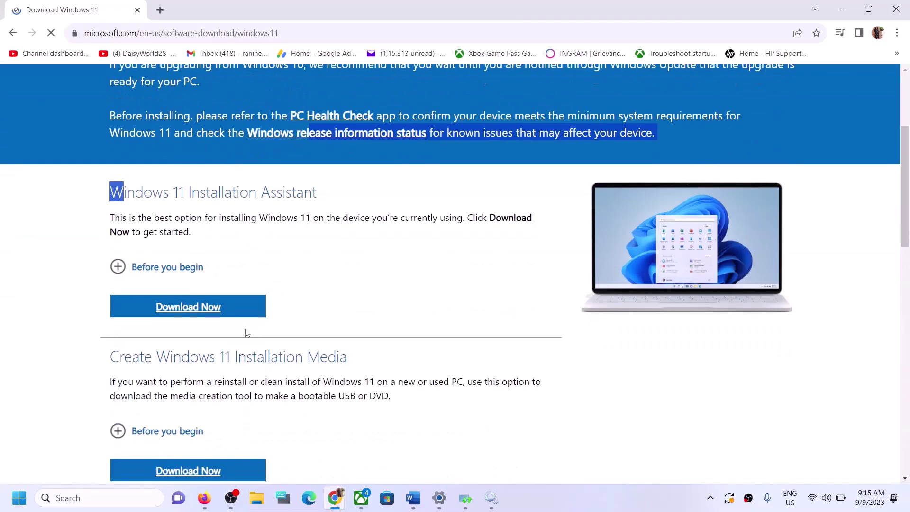
- Expand Before you begin, download Windows11InstallationAssistant.exe, and run it
{"action": "left_click", "coordinate": [280, 274]}
{"action": "scroll", "coordinate": [190, 209], "scroll_direction": "down", "scroll_amount": 1}
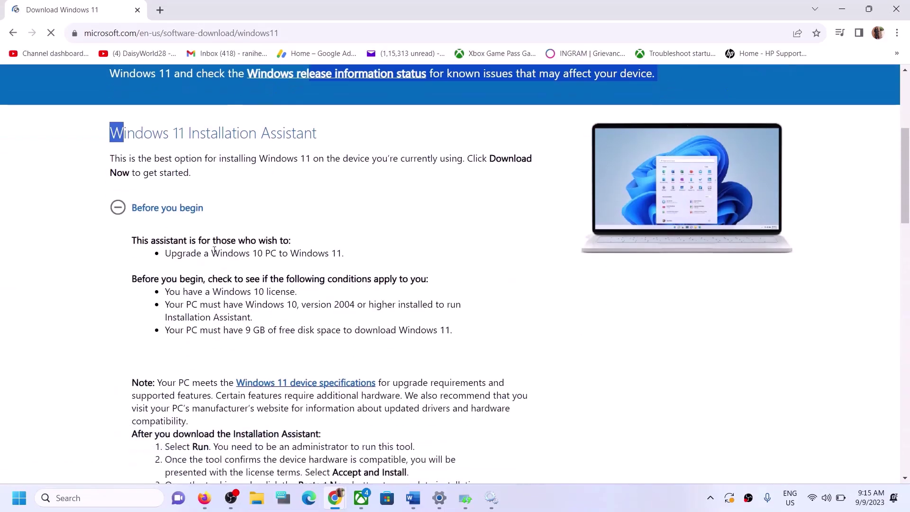
{"action": "scroll", "coordinate": [237, 256], "scroll_direction": "down", "scroll_amount": 10}
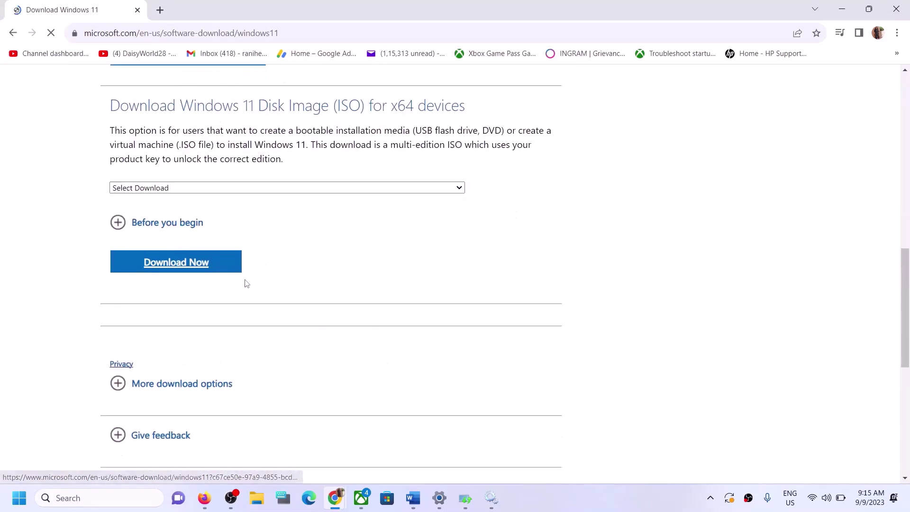
{"action": "scroll", "coordinate": [245, 258], "scroll_direction": "up", "scroll_amount": 8}
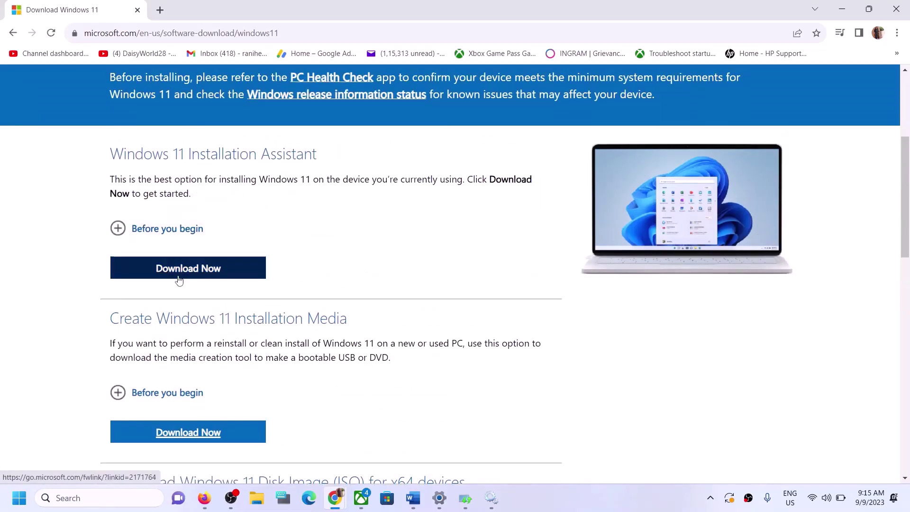
{"action": "left_click", "coordinate": [188, 270]}
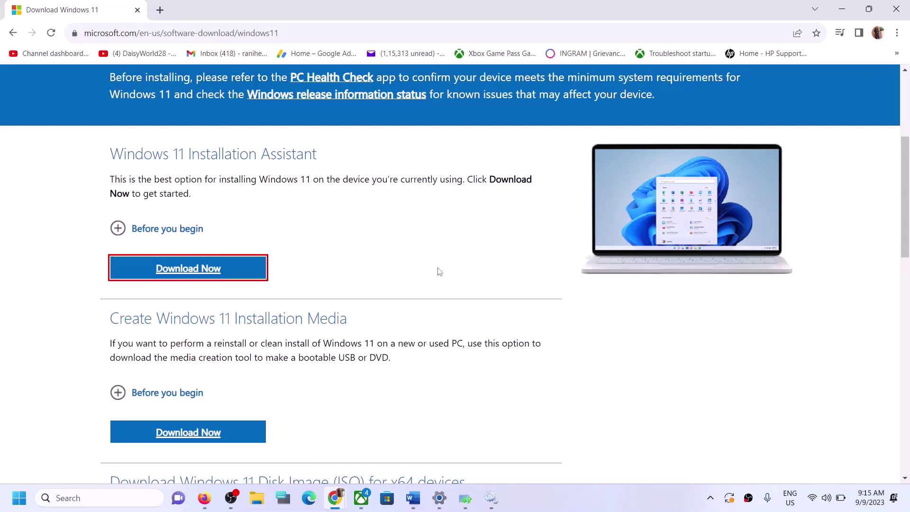
{"action": "left_click", "coordinate": [190, 268]}
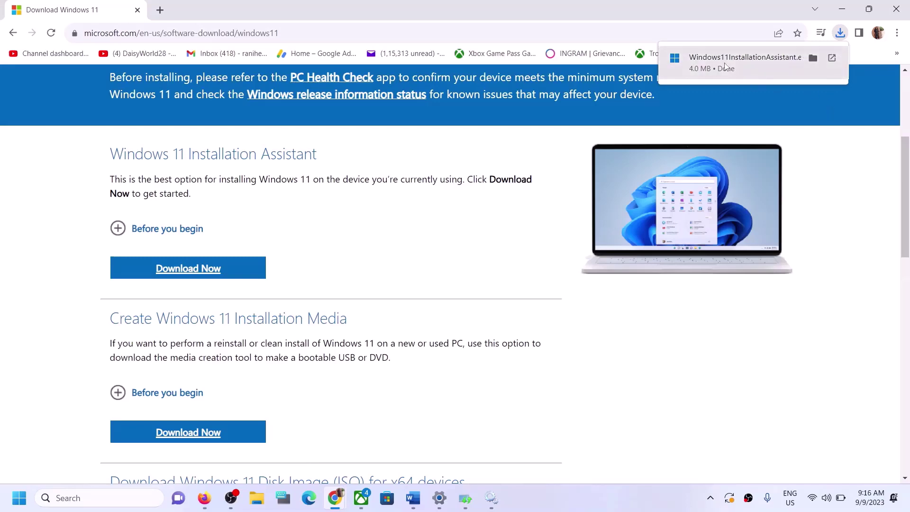
{"action": "left_click", "coordinate": [735, 64]}
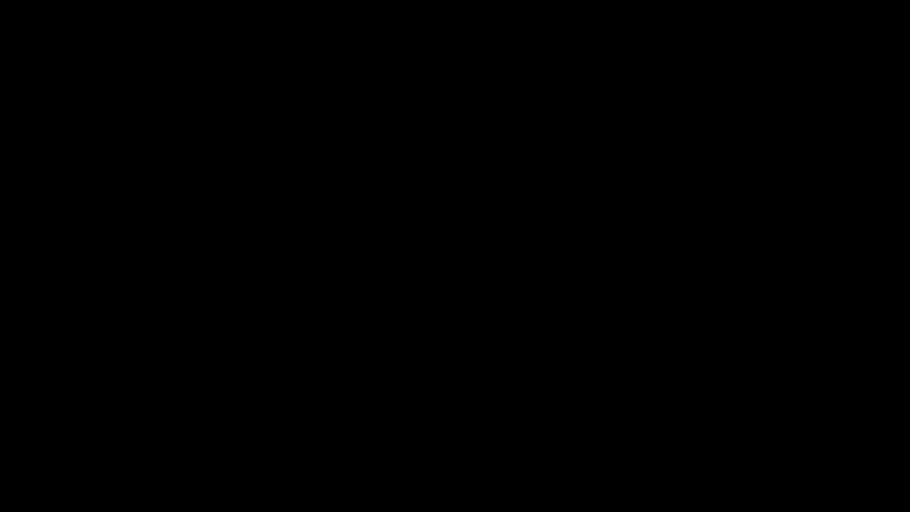
- Approve the admin prompt and choose Accept and install in the Installation Assistant
{"action": "left_click", "coordinate": [416, 351]}
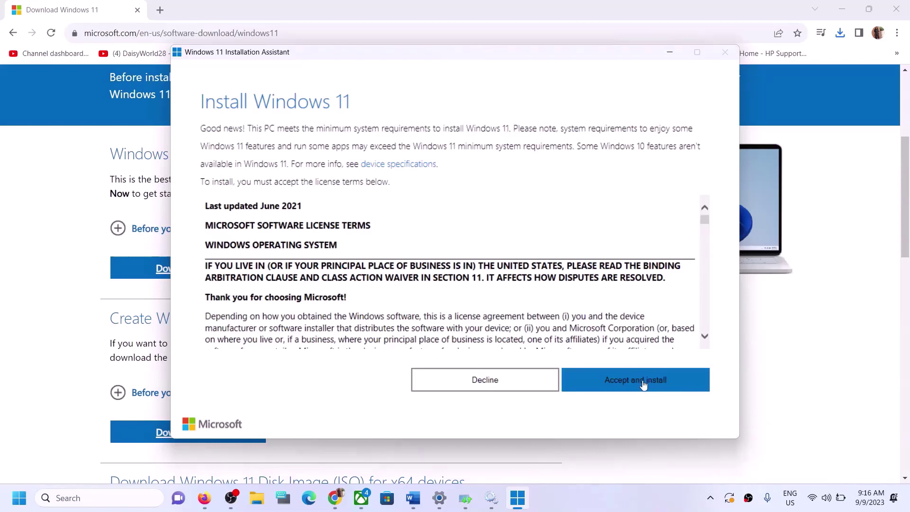
{"action": "left_click", "coordinate": [644, 384]}
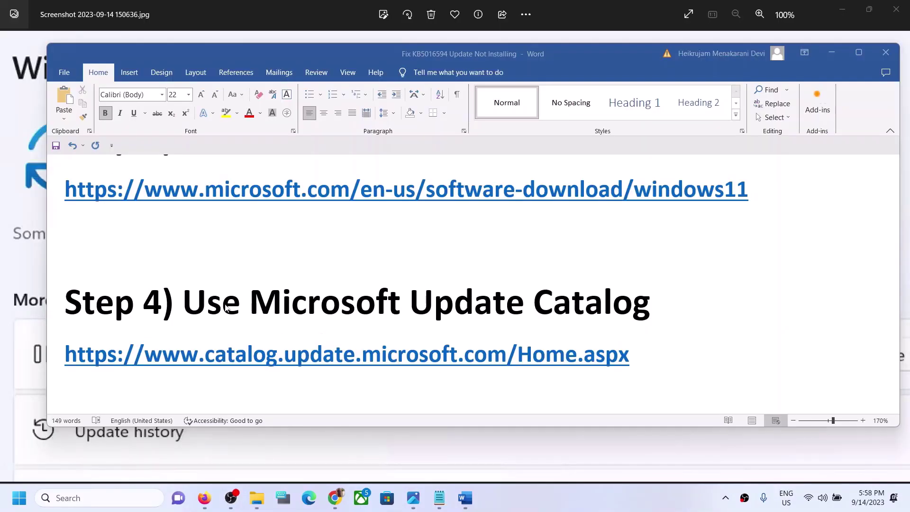
- Copy the Step 4 Microsoft Update Catalog link from the Word guide
{"action": "left_click", "coordinate": [190, 298]}
{"action": "left_click_drag", "start_coordinate": [190, 298], "coordinate": [650, 303]}
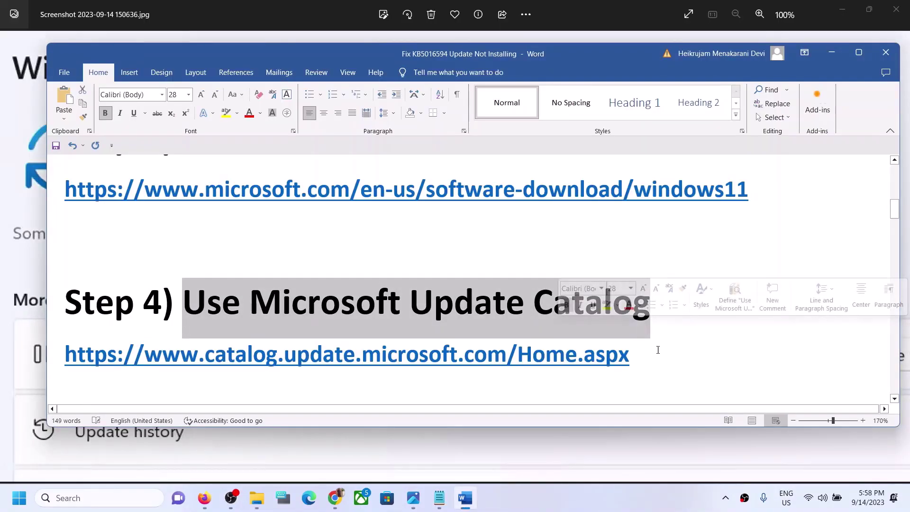
{"action": "left_click_drag", "start_coordinate": [656, 353], "coordinate": [64, 355]}
{"action": "right_click", "coordinate": [158, 356]}
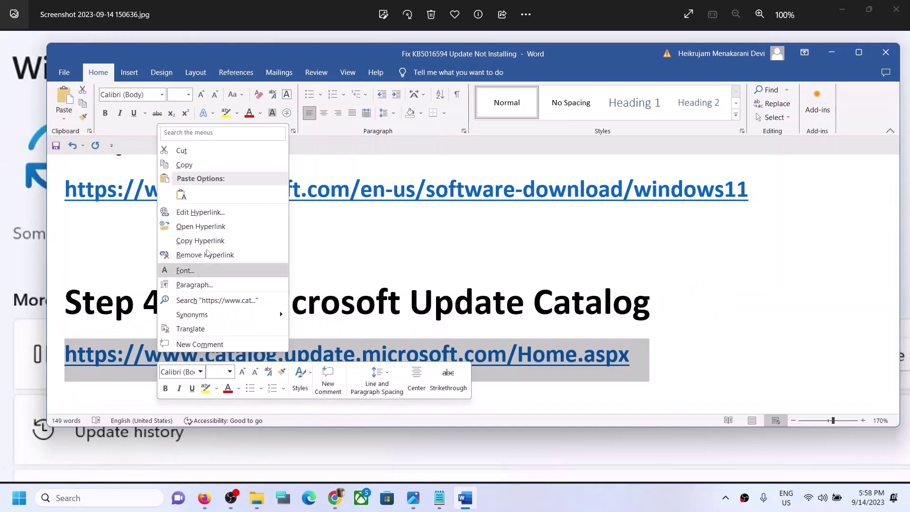
{"action": "left_click", "coordinate": [191, 161]}
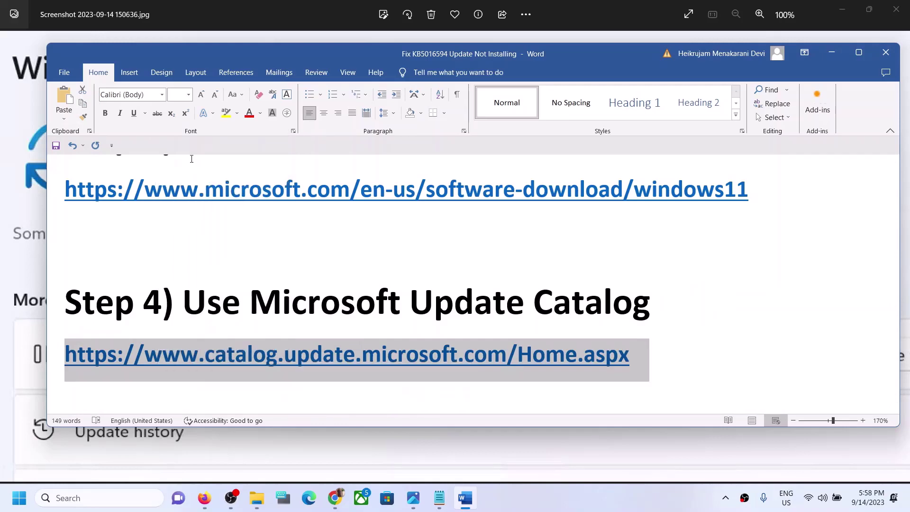
- Open catalog.update.microsoft.com in a new, maximized Chrome window
{"action": "right_click", "coordinate": [334, 497]}
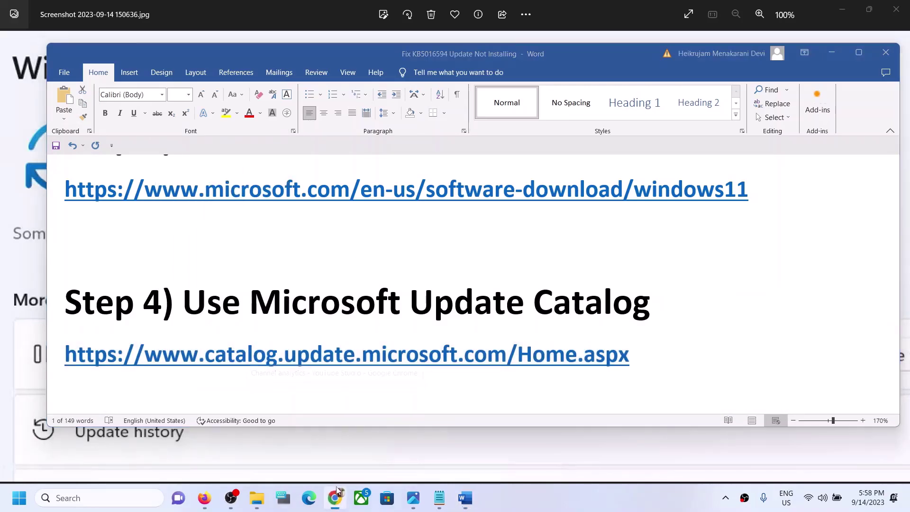
{"action": "left_click", "coordinate": [284, 427]}
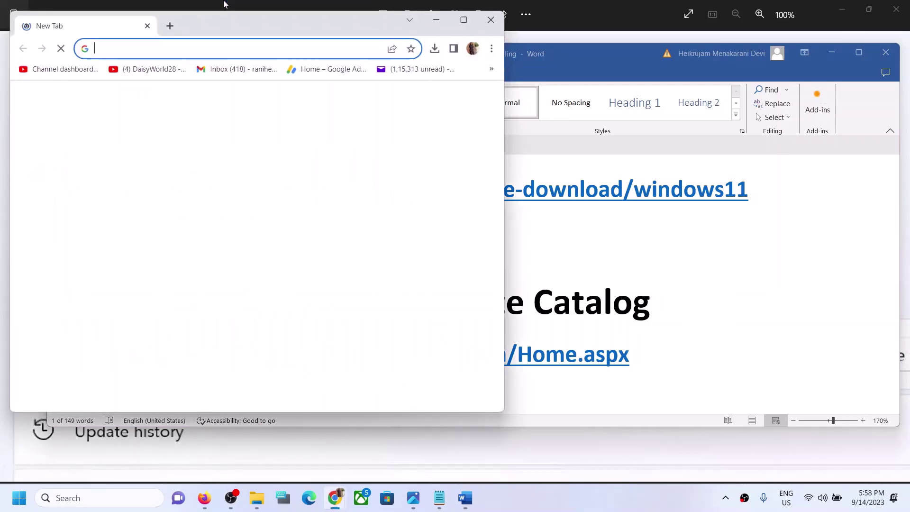
{"action": "key", "text": "ctrl+v"}
{"action": "key", "text": "Return"}
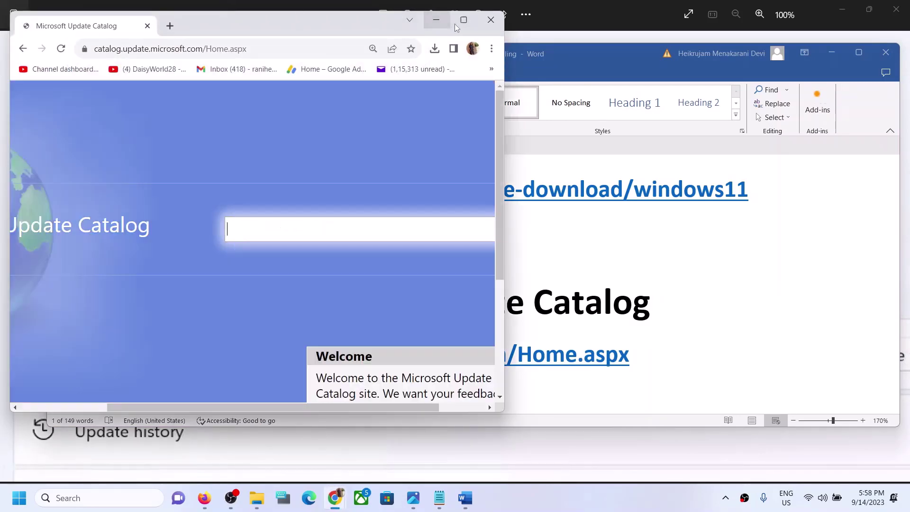
{"action": "double_click", "coordinate": [397, 26]}
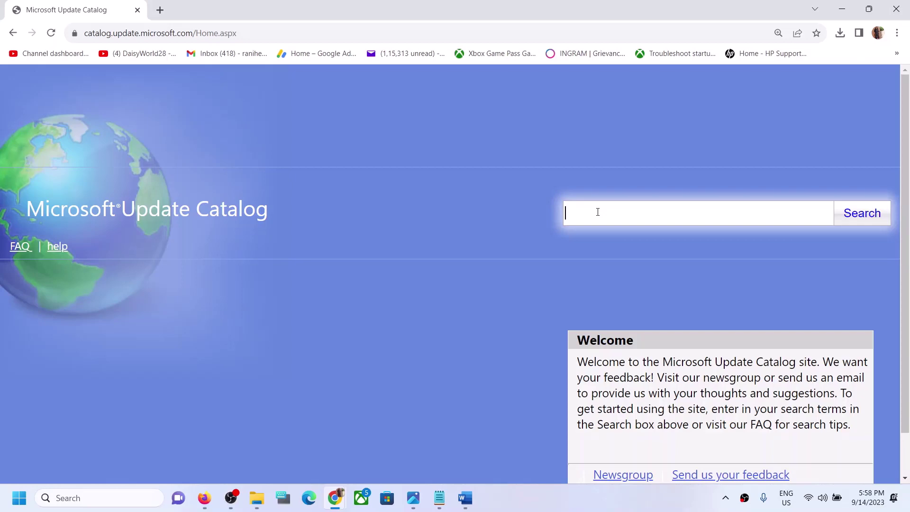
- Find KB5030219 in Settings' Update history, select its number, and minimize Settings
{"action": "key", "text": "super+i"}
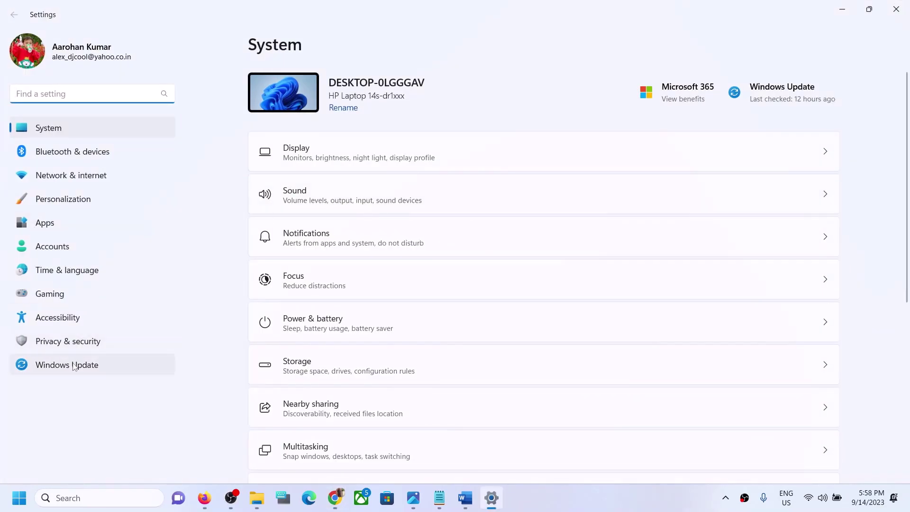
{"action": "left_click", "coordinate": [74, 366]}
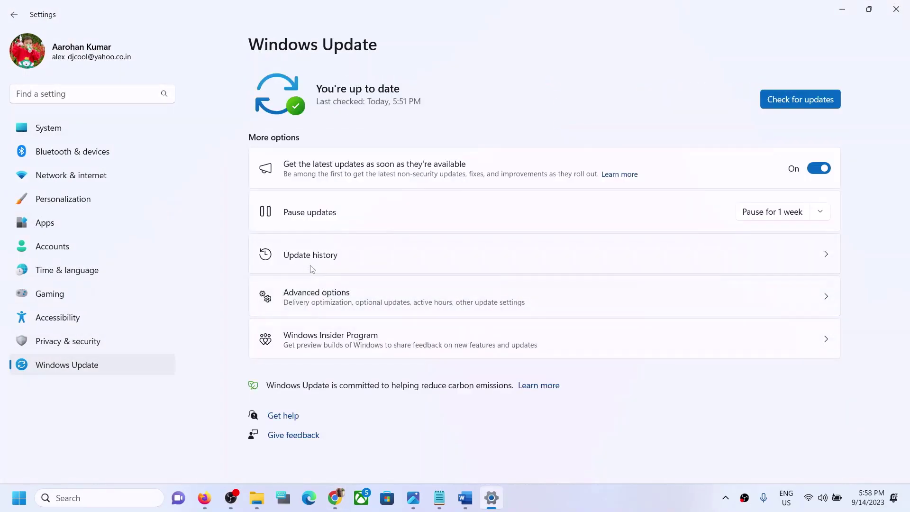
{"action": "left_click", "coordinate": [330, 264]}
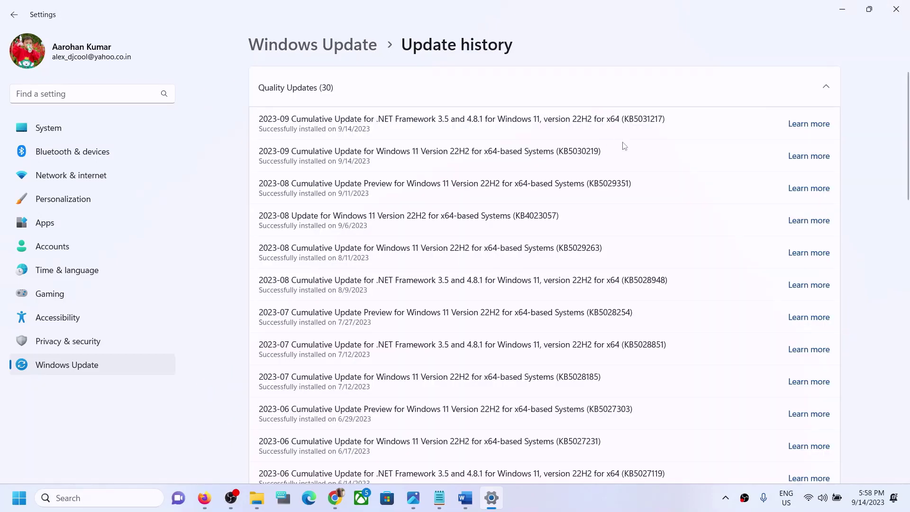
{"action": "double_click", "coordinate": [583, 151]}
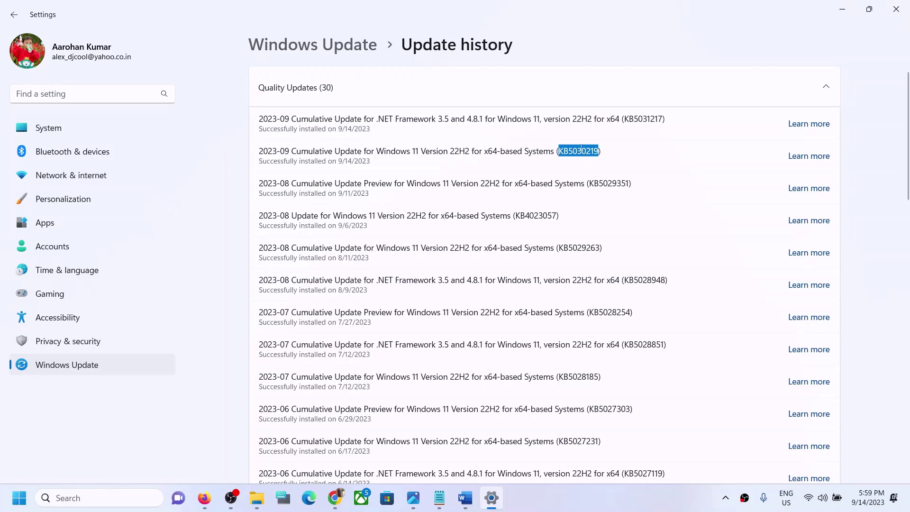
{"action": "left_click", "coordinate": [845, 14]}
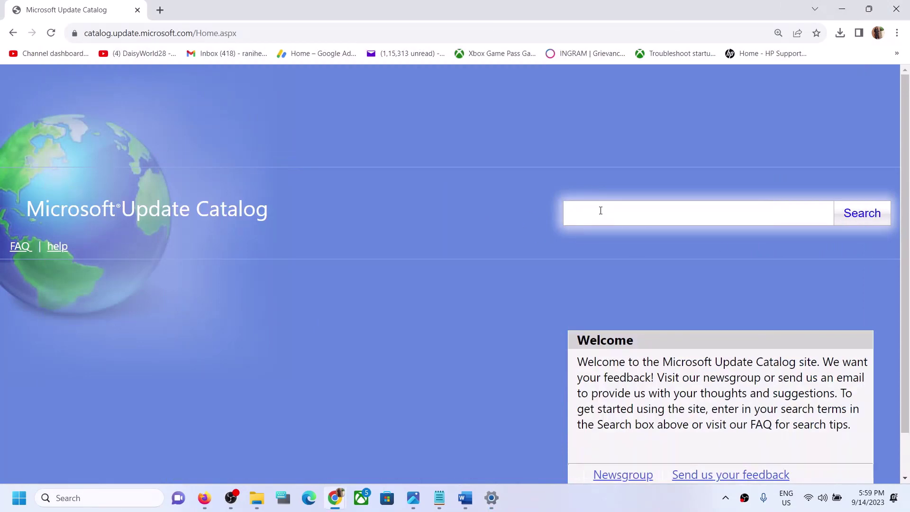
- Search the Update Catalog for KB5030219 to list its two Windows 11 22H2 packages
{"action": "key", "text": "ctrl+v"}
{"action": "left_click_drag", "start_coordinate": [645, 210], "coordinate": [502, 215]}
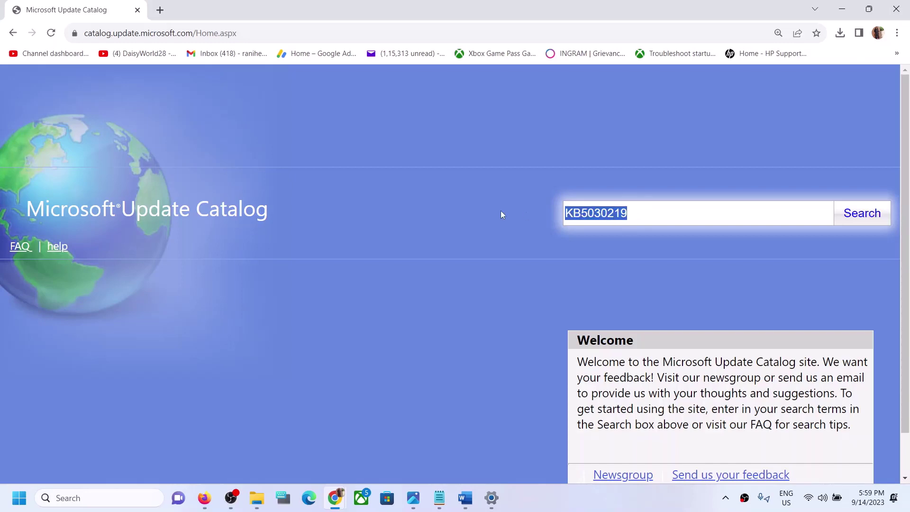
{"action": "left_click", "coordinate": [847, 212]}
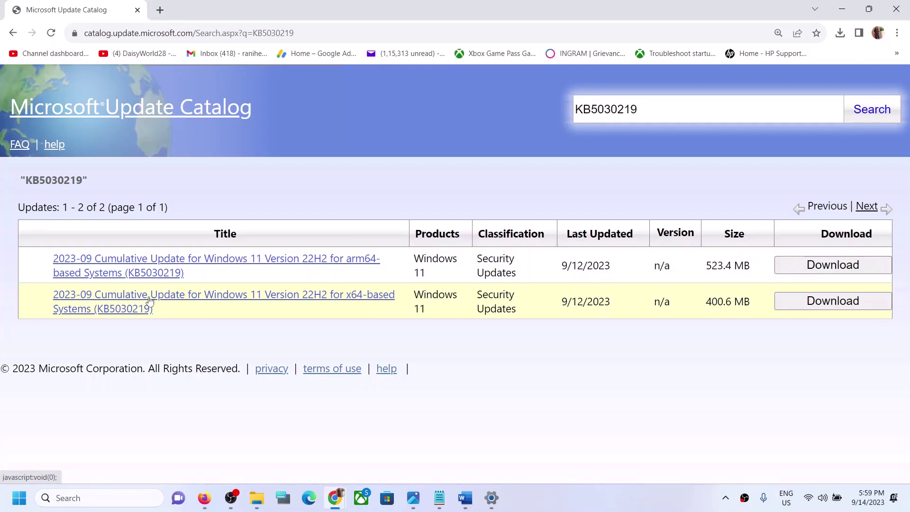
{"action": "key", "text": "alt+Tab"}
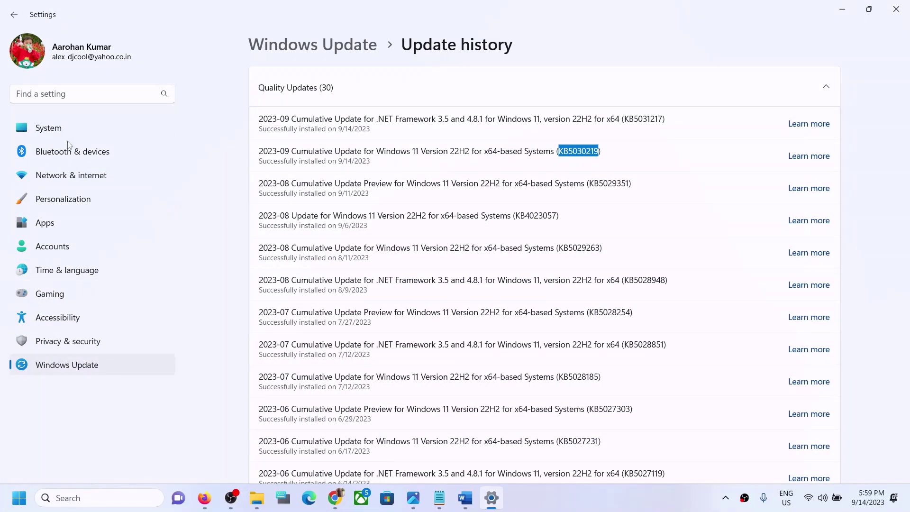
- Confirm on Settings' About page the system type is 64-bit, x64-based, then minimize Settings
{"action": "left_click", "coordinate": [64, 128]}
{"action": "scroll", "coordinate": [408, 365], "scroll_direction": "down", "scroll_amount": 4}
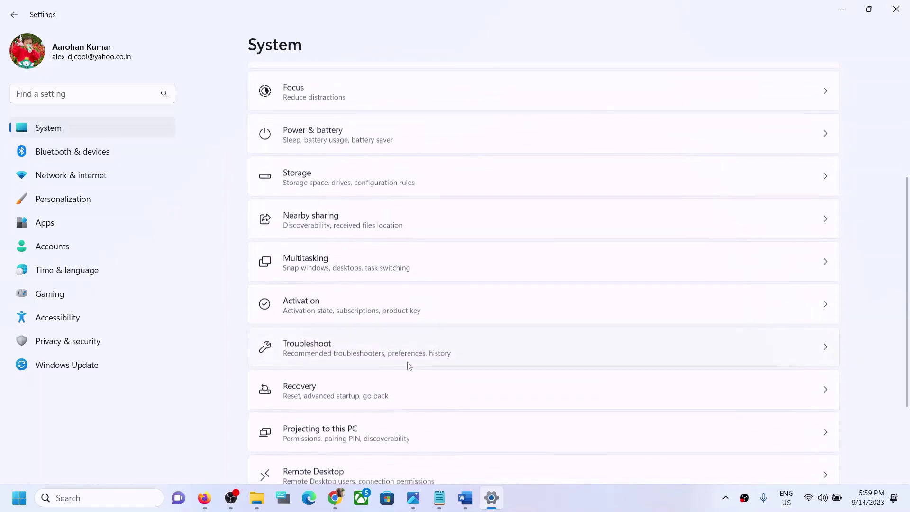
{"action": "scroll", "coordinate": [409, 365], "scroll_direction": "down", "scroll_amount": 3}
{"action": "left_click", "coordinate": [339, 440]}
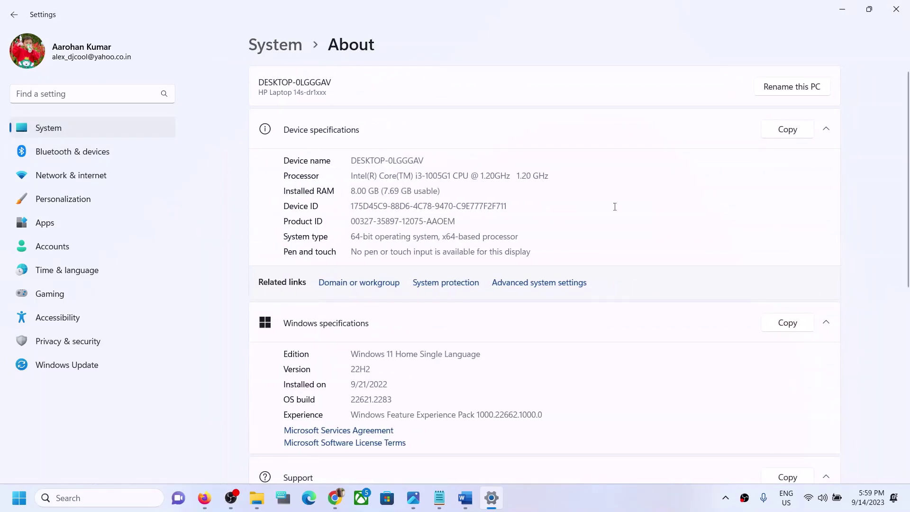
{"action": "left_click_drag", "start_coordinate": [353, 236], "coordinate": [491, 237]}
{"action": "left_click", "coordinate": [842, 9]}
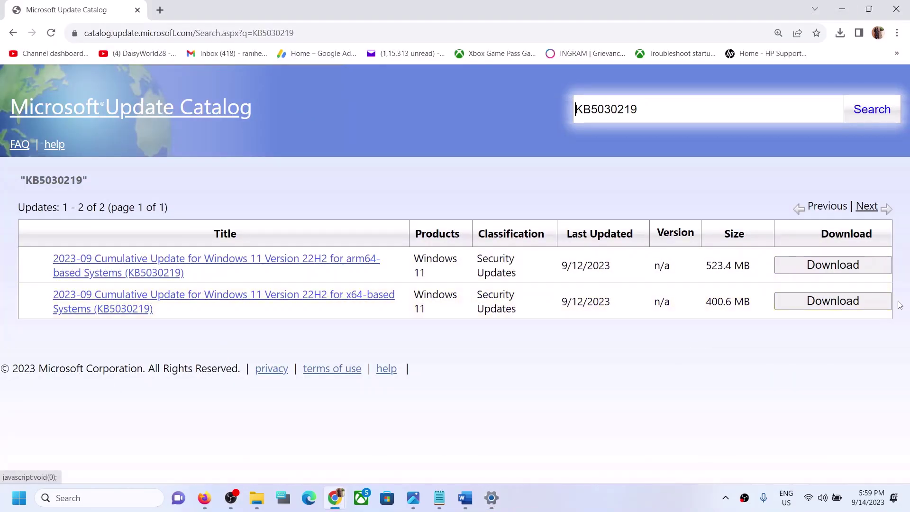
- Download the x64 KB5030219 .msu package and check its progress in Chrome's recent downloads
{"action": "left_click", "coordinate": [859, 306]}
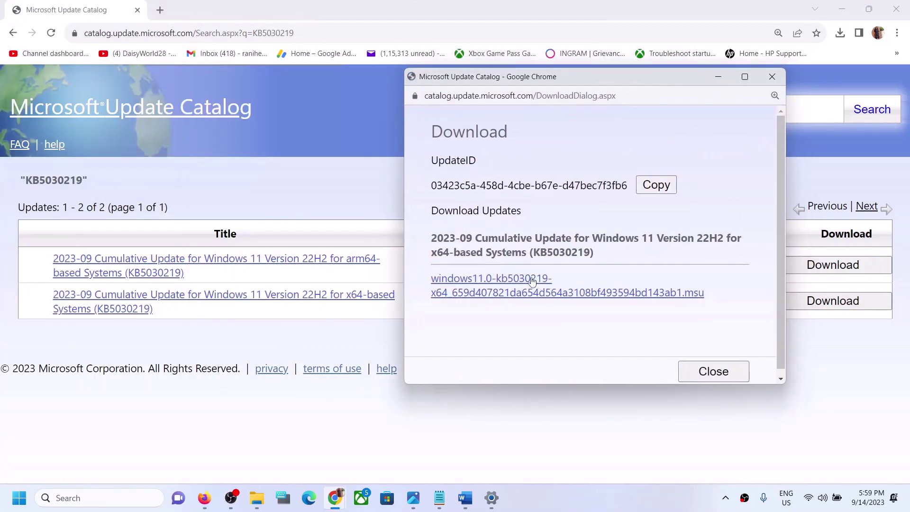
{"action": "left_click", "coordinate": [529, 280]}
{"action": "left_click", "coordinate": [777, 96]}
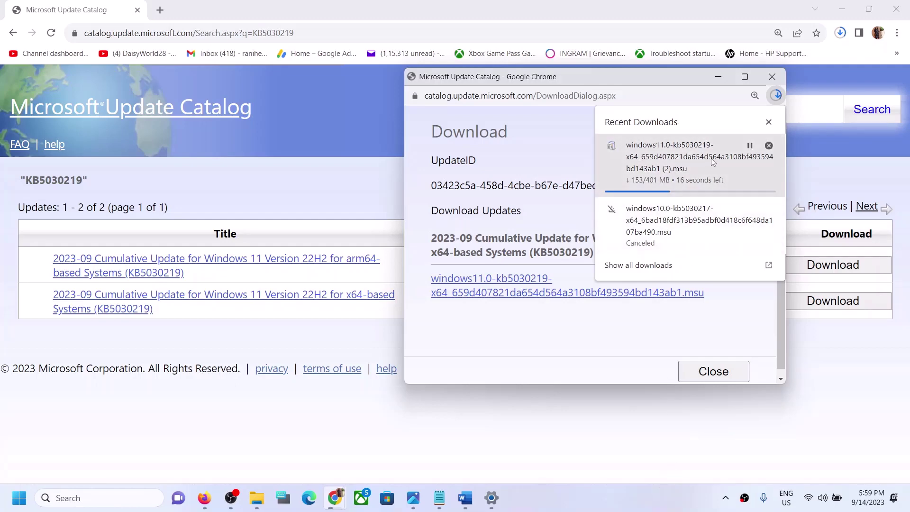
{"action": "left_click", "coordinate": [649, 507]}
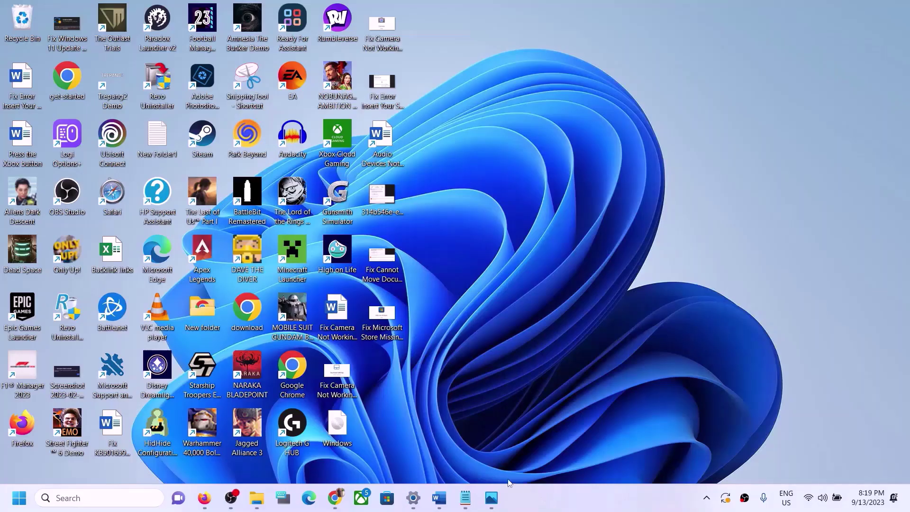
- Copy the Word guide's commands from the SC config line through net start appidsvc, then search 'note'
{"action": "left_click", "coordinate": [439, 498]}
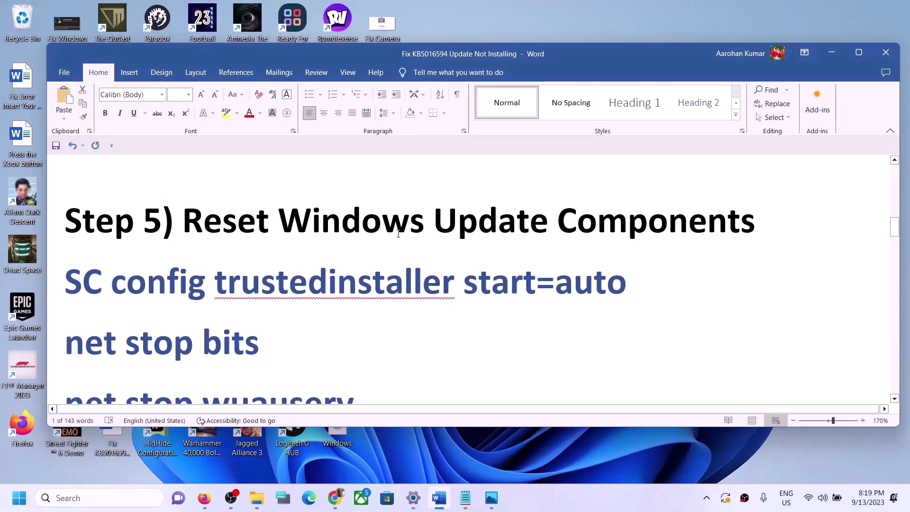
{"action": "left_click", "coordinate": [68, 275]}
{"action": "key", "text": "shift+Down"}
{"action": "key", "text": "shift+Down"}
{"action": "key", "text": "shift+Down"}
{"action": "key", "text": "shift+Down"}
{"action": "key", "text": "shift+Down"}
{"action": "key", "text": "shift+Down"}
{"action": "key", "text": "shift+Down"}
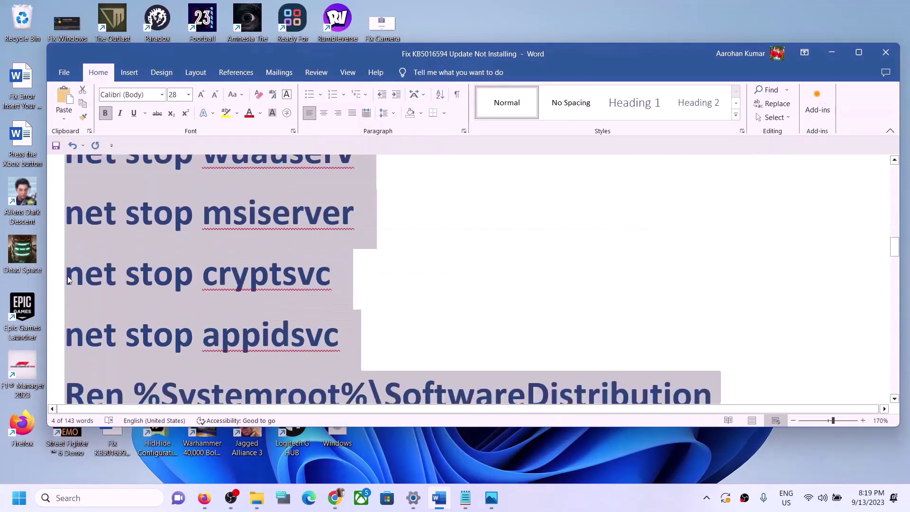
{"action": "key", "text": "shift+Down"}
{"action": "key", "text": "shift+Down"}
{"action": "key", "text": "shift+Down"}
{"action": "key", "text": "shift+Down"}
{"action": "key", "text": "shift+Down"}
{"action": "key", "text": "shift+Down"}
{"action": "key", "text": "shift+Down"}
{"action": "key", "text": "shift+Down"}
{"action": "key", "text": "shift+Down"}
{"action": "key", "text": "shift+Down"}
{"action": "key", "text": "shift+Down"}
{"action": "key", "text": "shift+Down"}
{"action": "key", "text": "shift+Down"}
{"action": "key", "text": "shift+Down"}
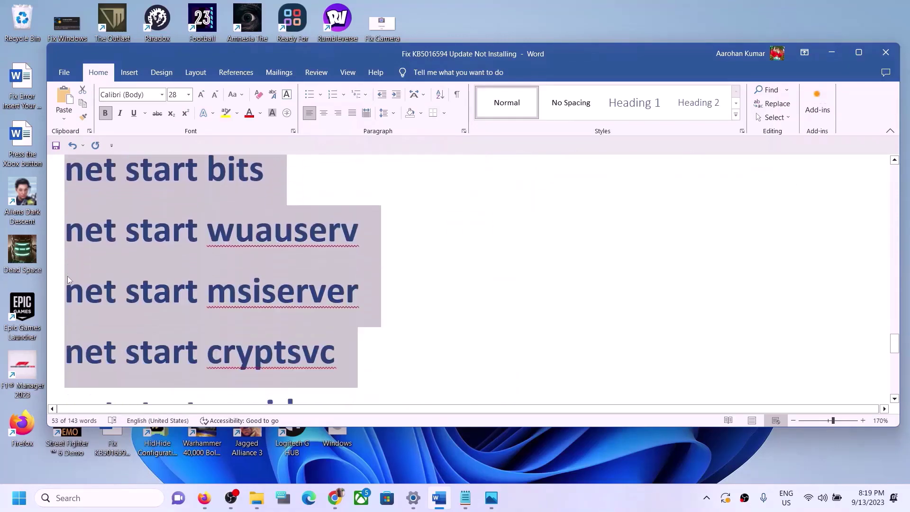
{"action": "key", "text": "shift+Down"}
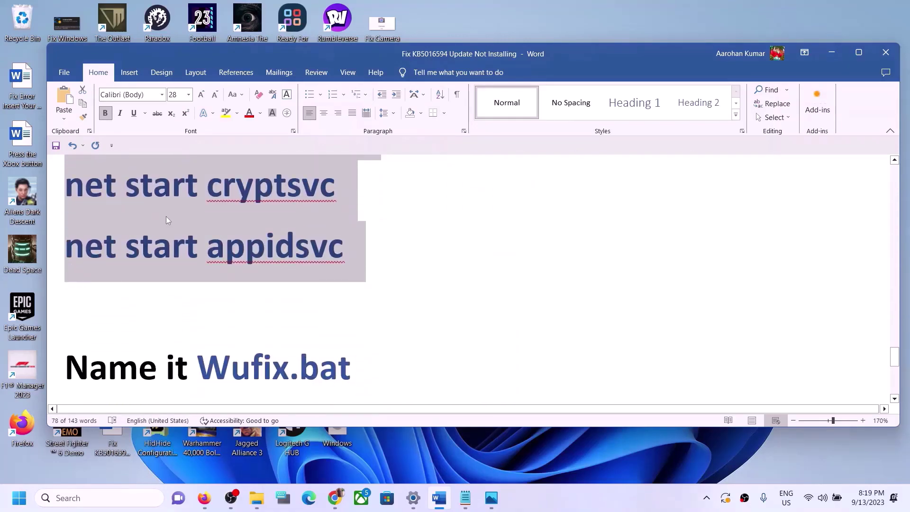
{"action": "right_click", "coordinate": [169, 214]}
{"action": "left_click", "coordinate": [199, 254]}
{"action": "left_click", "coordinate": [94, 498]}
{"action": "type", "text": "note["}
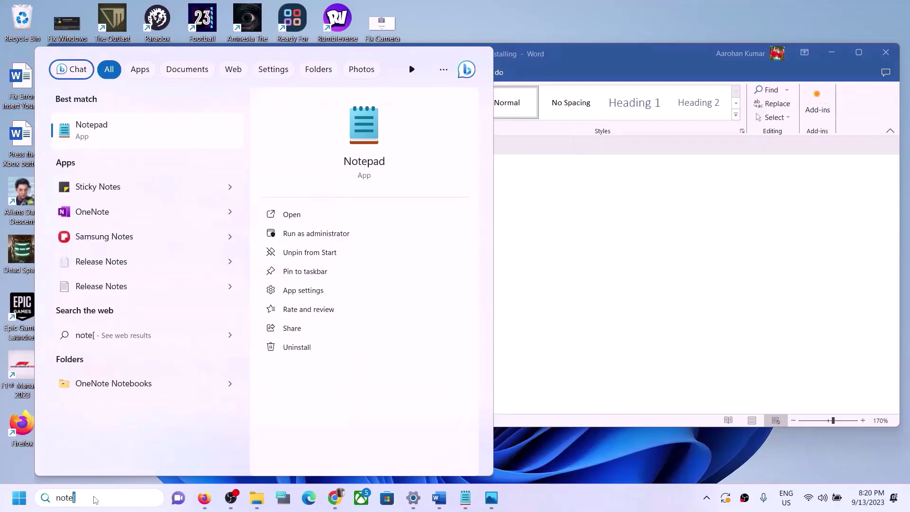
- Launch Notepad and paste the copied reset commands into it
{"action": "key", "text": "BackSpace"}
{"action": "type", "text": "pad"}
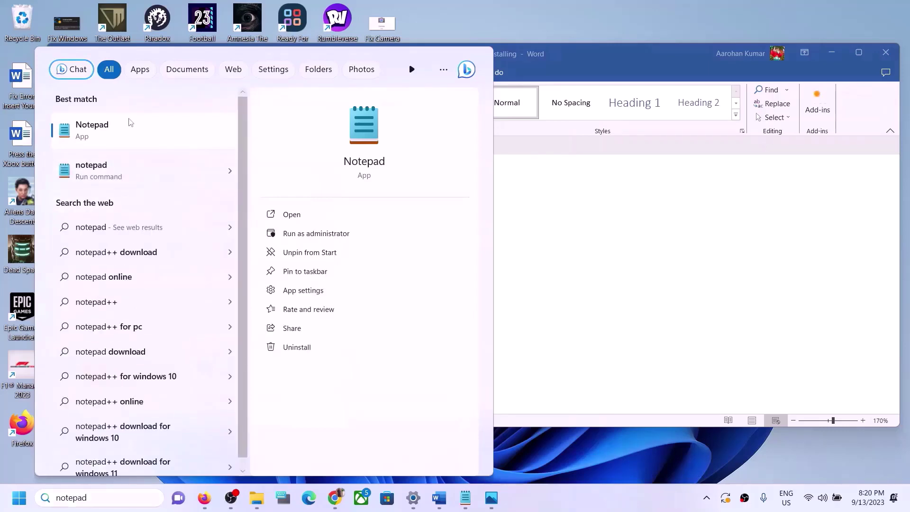
{"action": "left_click", "coordinate": [131, 122]}
{"action": "right_click", "coordinate": [343, 211]}
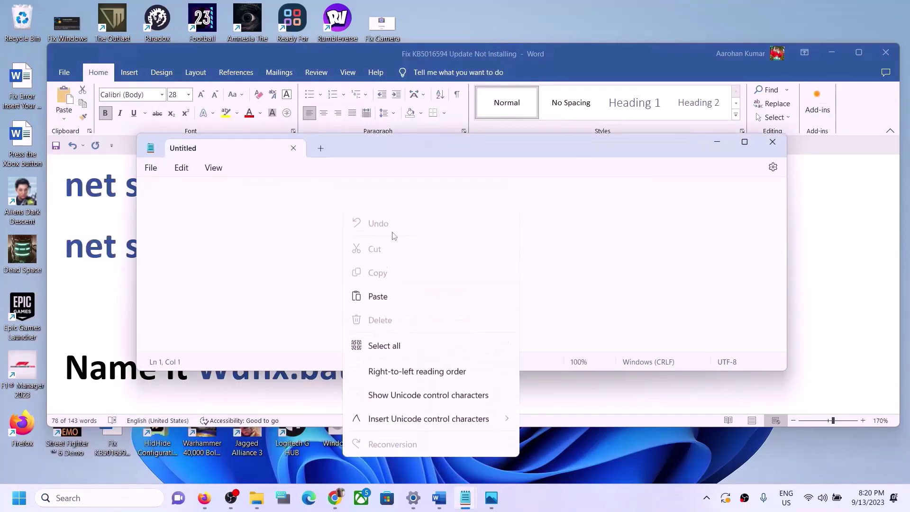
{"action": "left_click", "coordinate": [377, 297]}
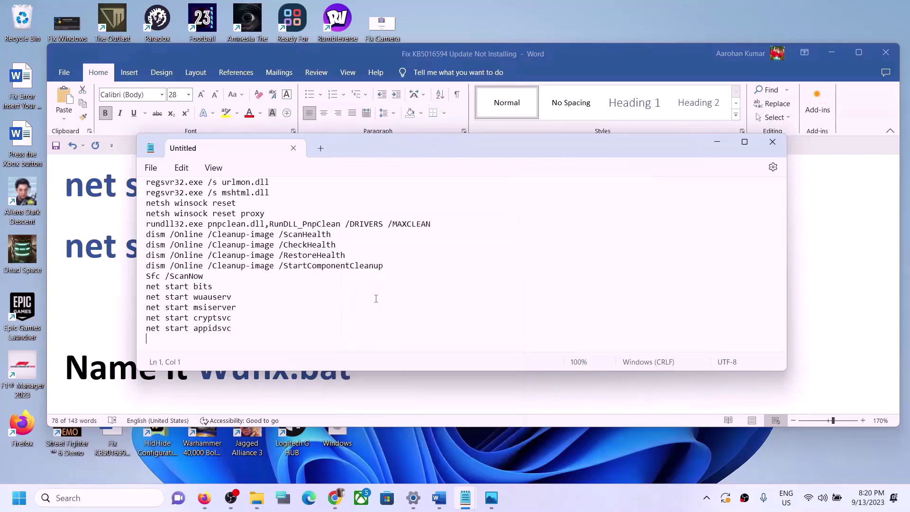
- Save As to the Desktop, naming the file Wufix.bat using the name copied from the guide
{"action": "left_click", "coordinate": [150, 168]}
{"action": "left_click", "coordinate": [171, 265]}
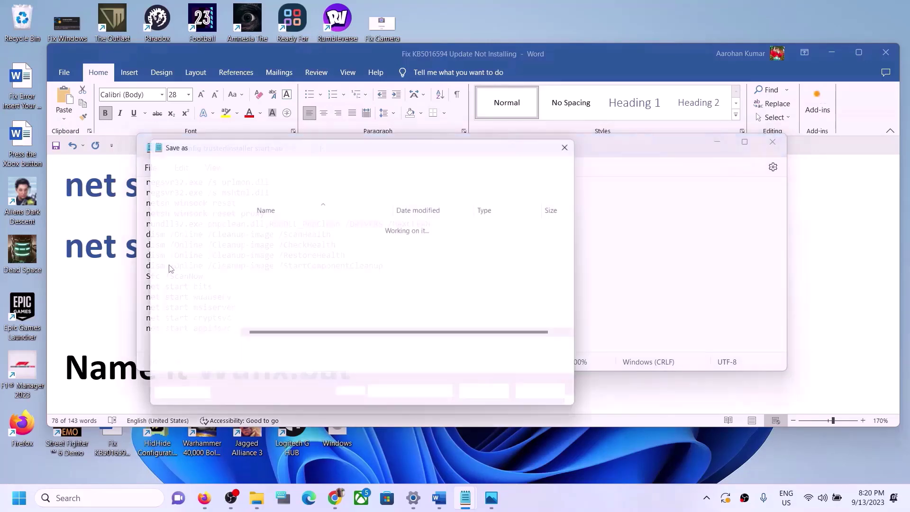
{"action": "left_click", "coordinate": [195, 249]}
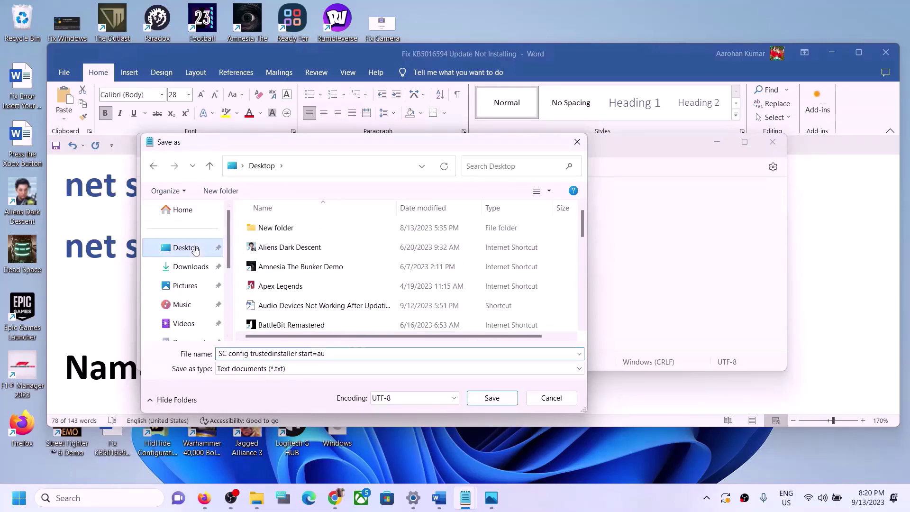
{"action": "left_click", "coordinate": [124, 338]}
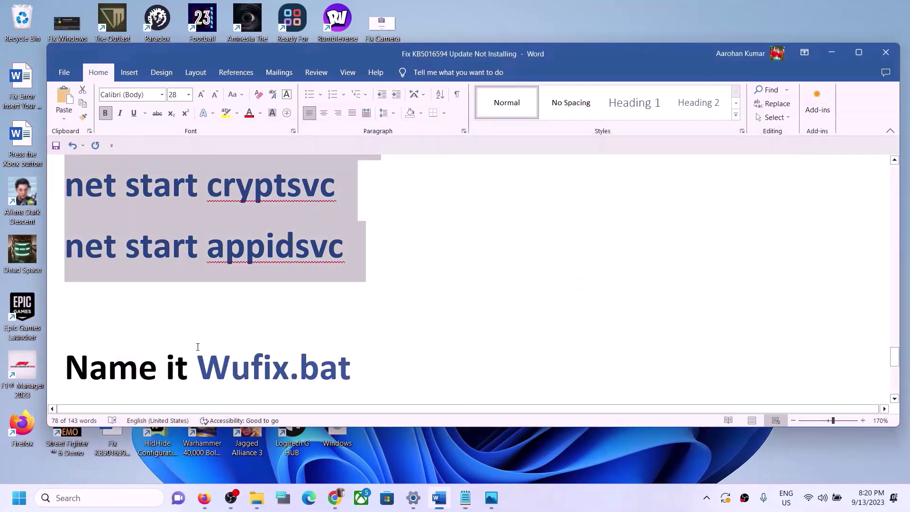
{"action": "left_click_drag", "start_coordinate": [198, 358], "coordinate": [327, 362]}
{"action": "key", "text": "alt+Tab"}
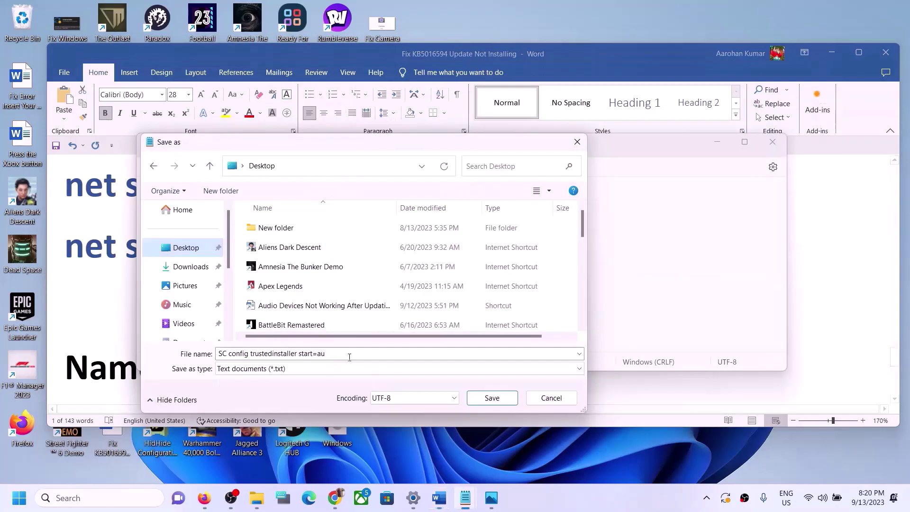
{"action": "triple_click", "coordinate": [331, 353]}
{"action": "key", "text": "ctrl+v"}
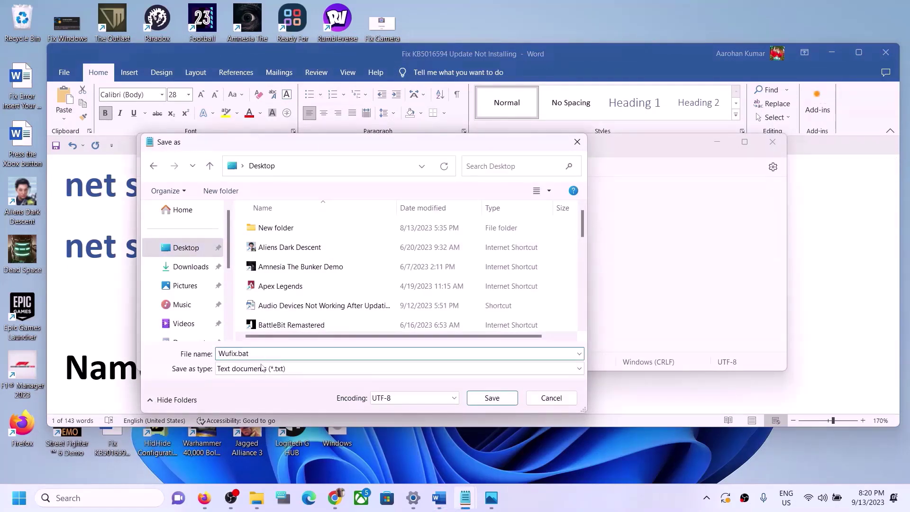
- Set the file type to All files, save Wufix.bat, close Notepad and show the desktop
{"action": "left_click", "coordinate": [262, 368]}
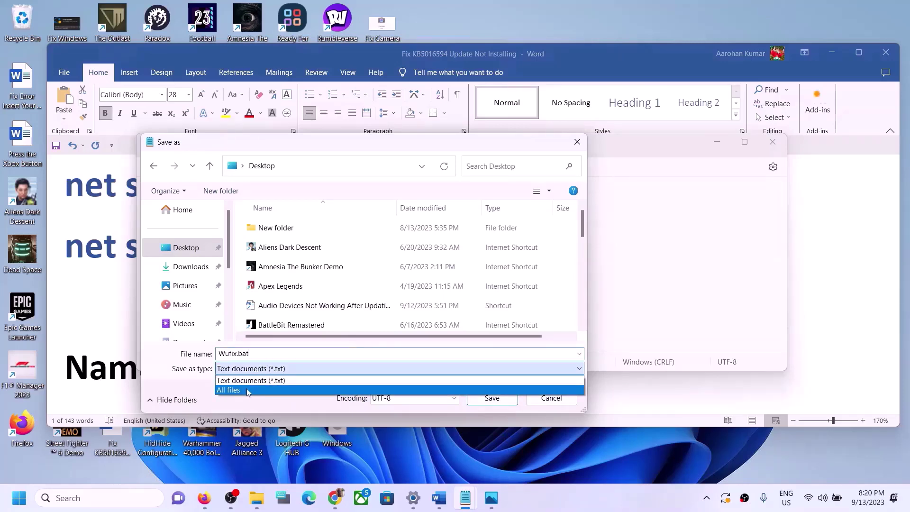
{"action": "left_click", "coordinate": [248, 390]}
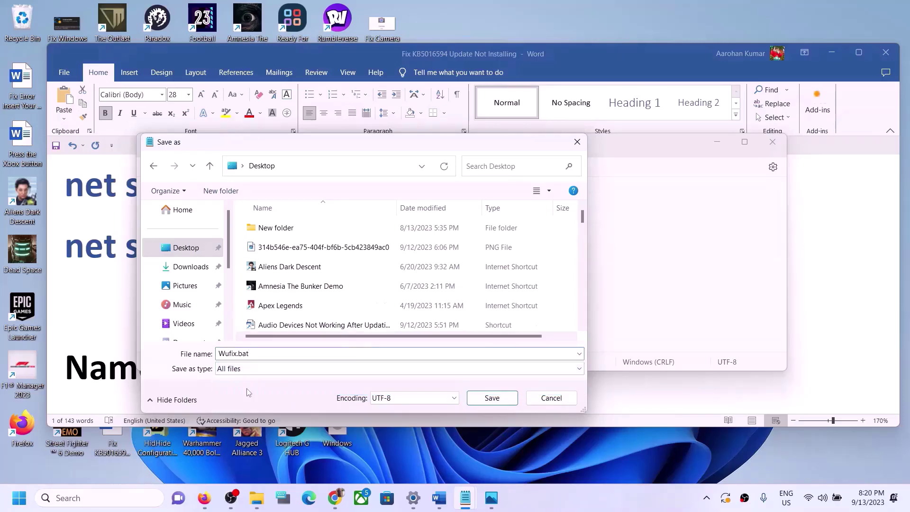
{"action": "left_click", "coordinate": [491, 397]}
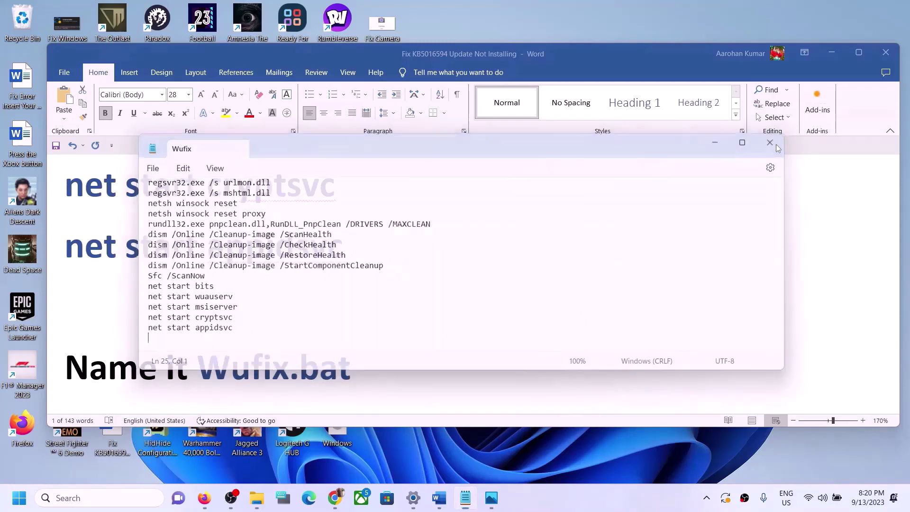
{"action": "left_click", "coordinate": [775, 144]}
{"action": "key", "text": "super+d"}
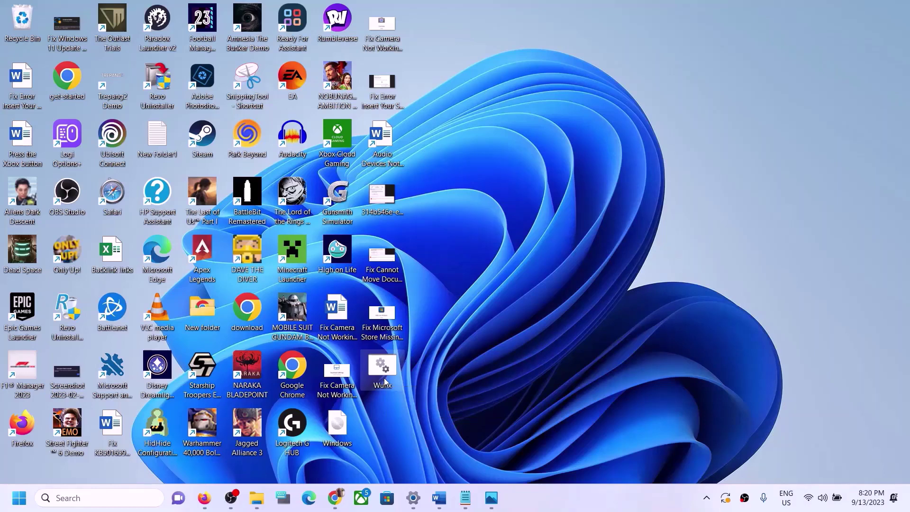
- Run Wufix.bat as administrator, approve the UAC prompt, and watch the Command Prompt output
{"action": "right_click", "coordinate": [384, 381]}
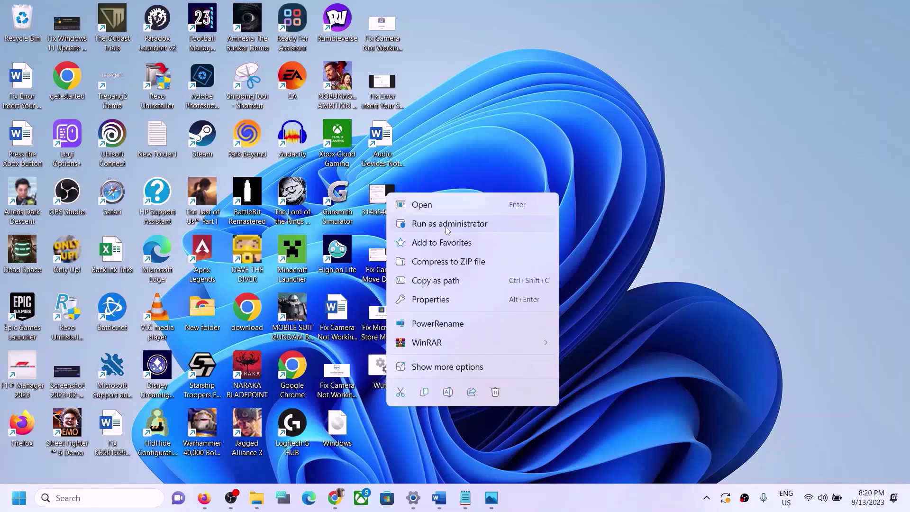
{"action": "left_click", "coordinate": [486, 226]}
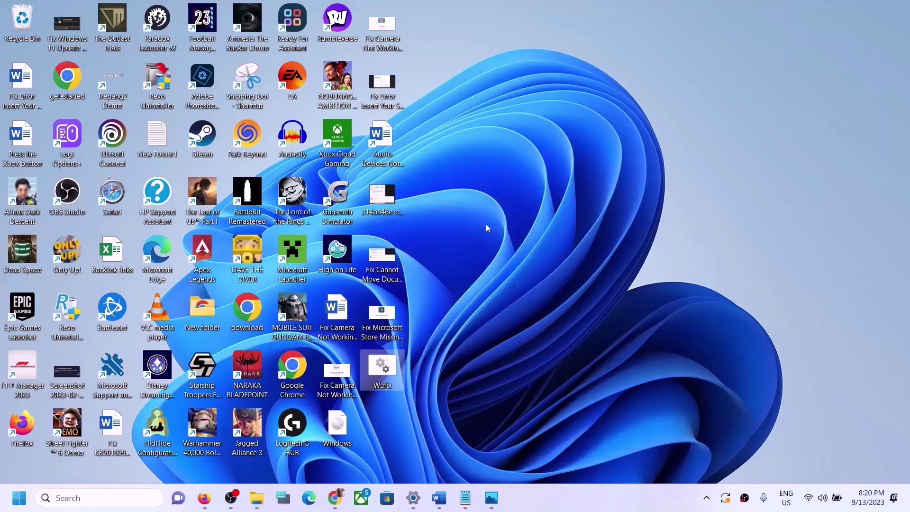
{"action": "left_click", "coordinate": [417, 343]}
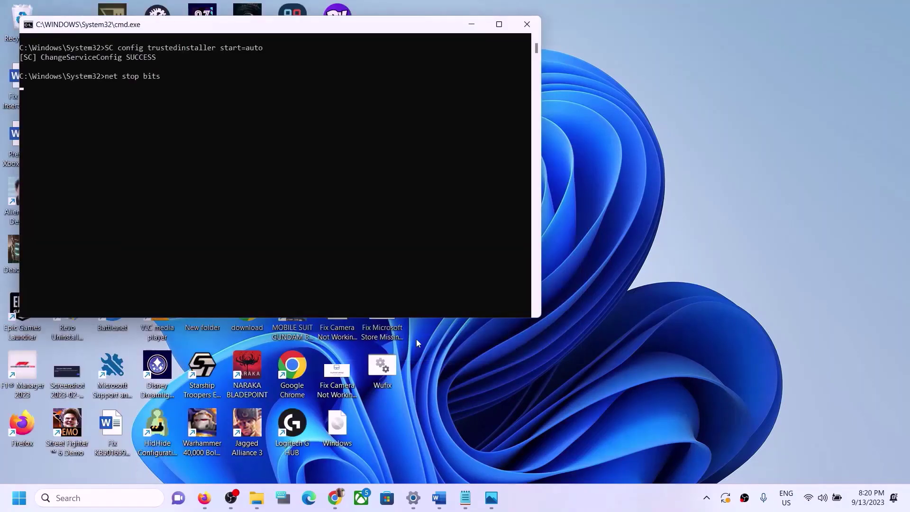
{"action": "left_click_drag", "start_coordinate": [384, 29], "coordinate": [533, 131]}
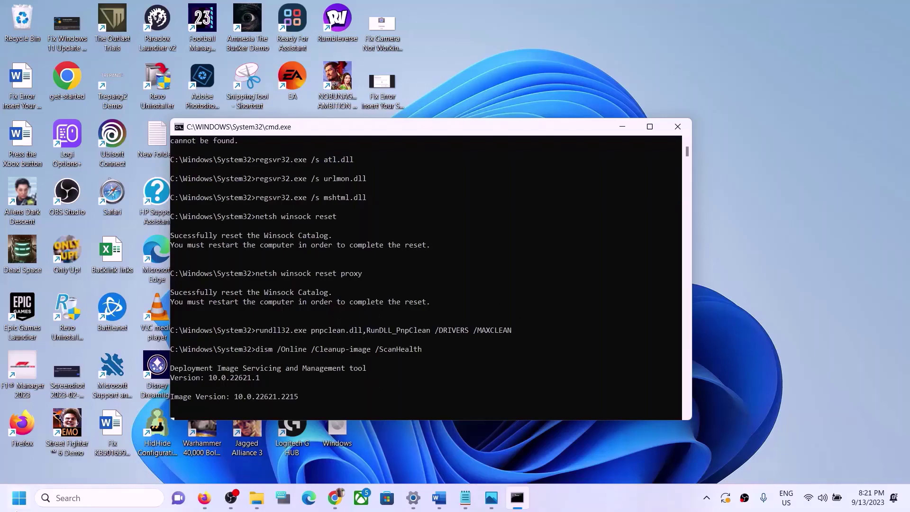
- Restart the PC from the Start menu's Power options
{"action": "left_click", "coordinate": [19, 497]}
{"action": "left_click", "coordinate": [345, 456]}
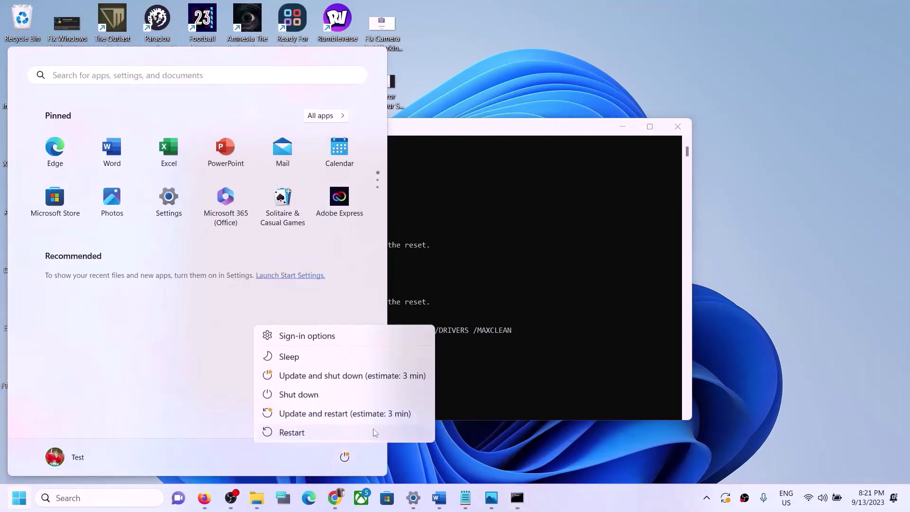
{"action": "left_click", "coordinate": [629, 454]}
{"action": "left_click", "coordinate": [603, 425]}
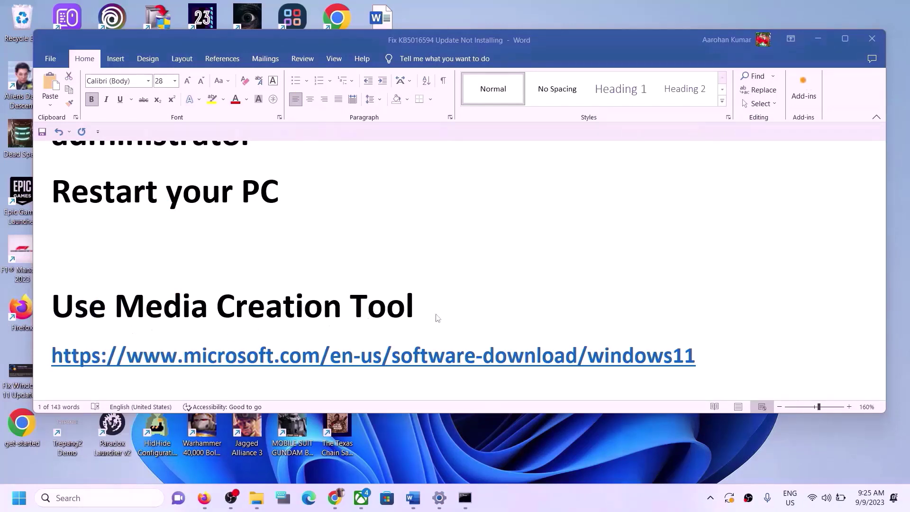
- Open the Windows 11 download link from the Word guide in a new Chrome tab
{"action": "triple_click", "coordinate": [700, 355]}
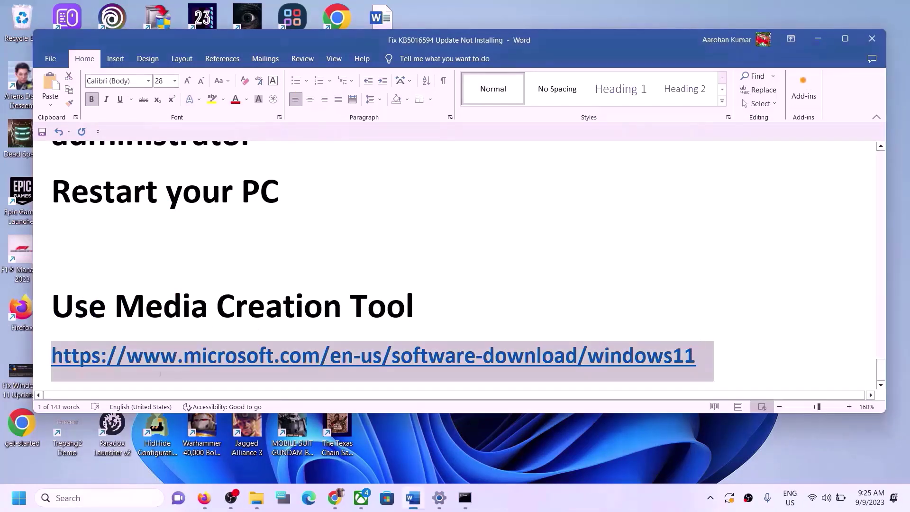
{"action": "mouse_move", "coordinate": [335, 498]}
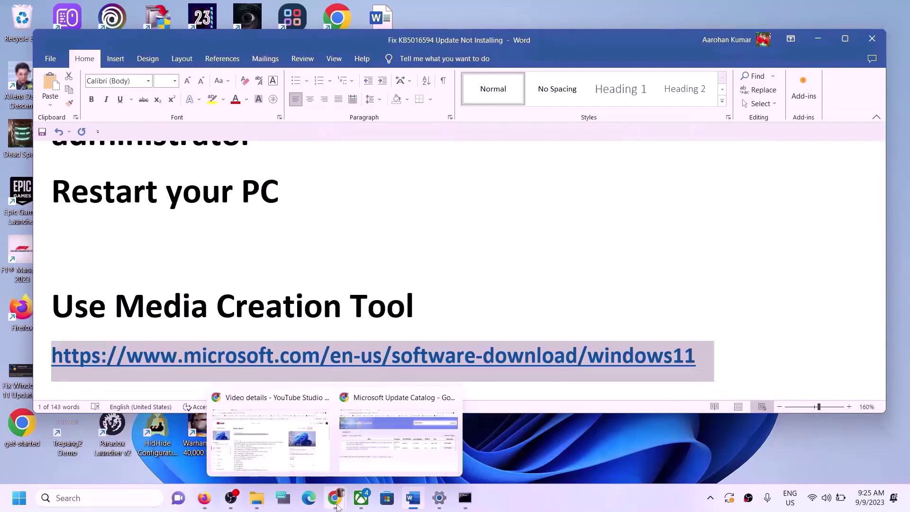
{"action": "left_click", "coordinate": [405, 441]}
{"action": "left_click", "coordinate": [300, 10]}
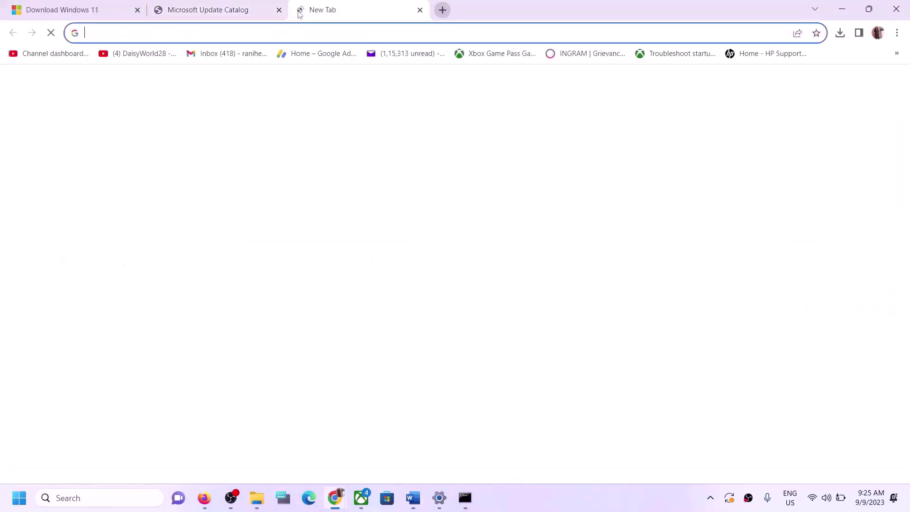
{"action": "key", "text": "ctrl+v"}
{"action": "key", "text": "Return"}
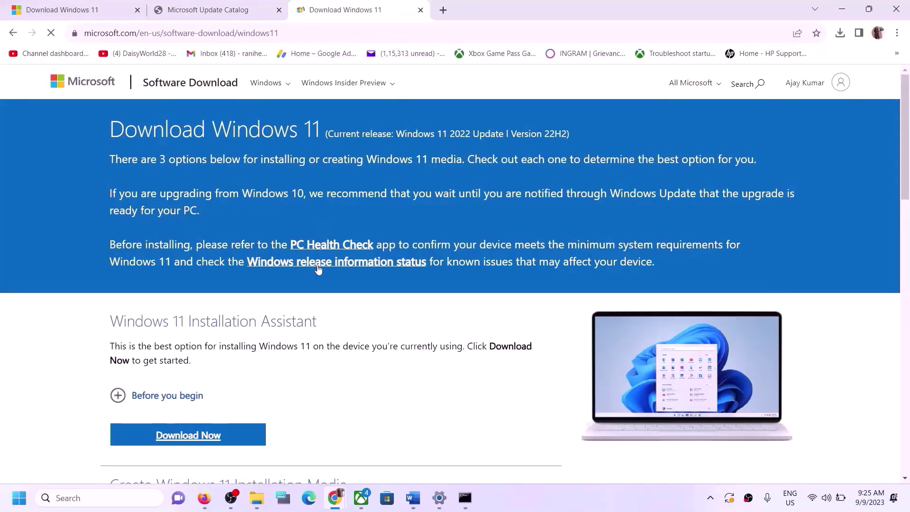
- Download the Media Creation Tool and launch mediacreationtool.exe from Chrome's downloads
{"action": "scroll", "coordinate": [317, 265], "scroll_direction": "down", "scroll_amount": 5}
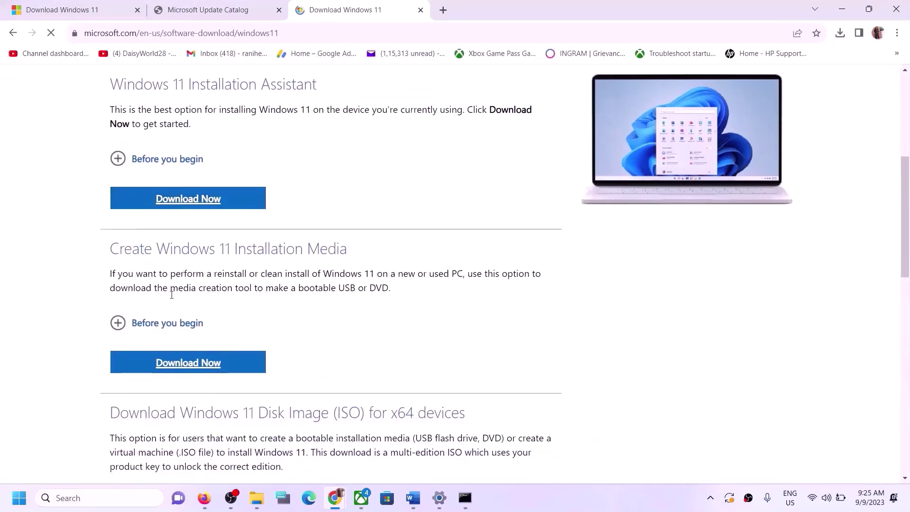
{"action": "scroll", "coordinate": [192, 258], "scroll_direction": "down", "scroll_amount": 1}
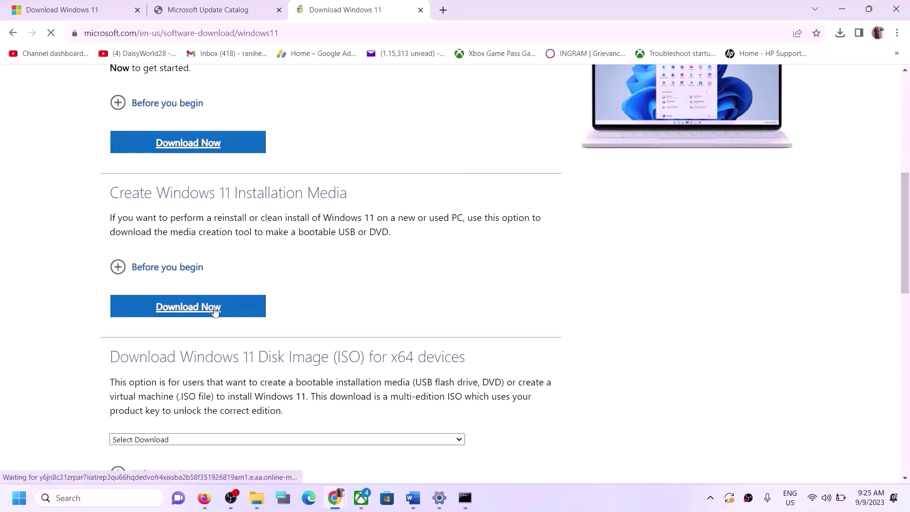
{"action": "left_click", "coordinate": [199, 310]}
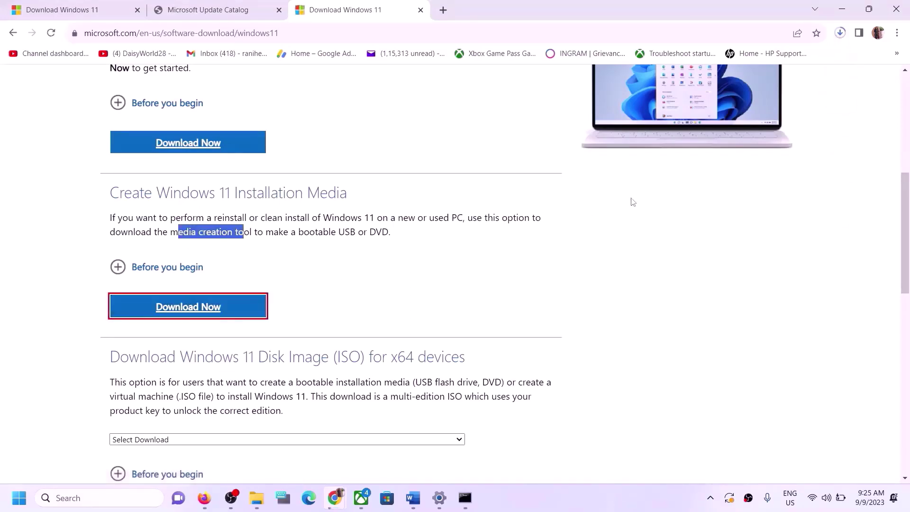
{"action": "left_click", "coordinate": [844, 35]}
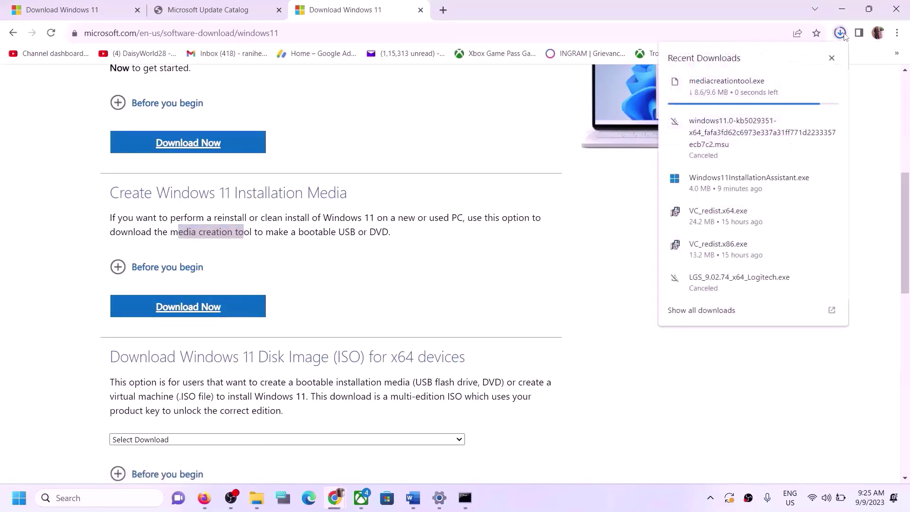
{"action": "left_click", "coordinate": [762, 96]}
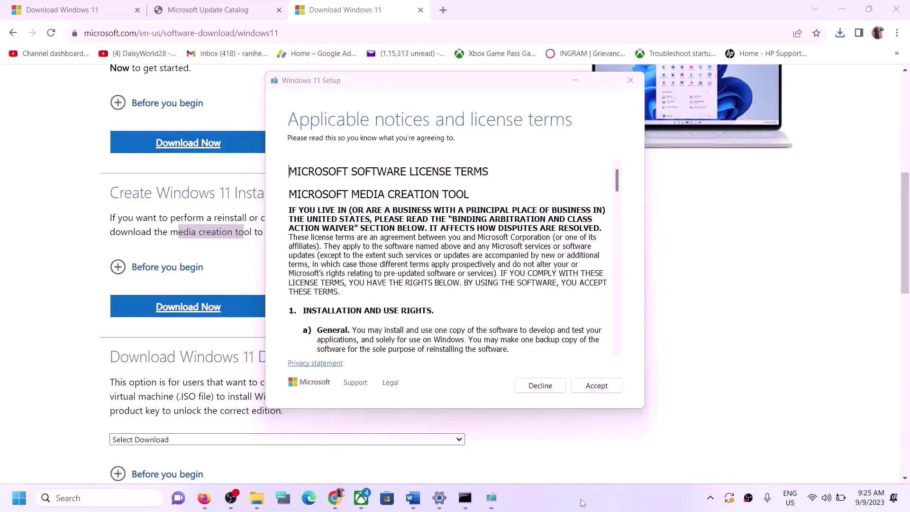
- Accept the license, keep the recommended edition, choose ISO file, and save Windows.iso to the Desktop
{"action": "left_click", "coordinate": [593, 388]}
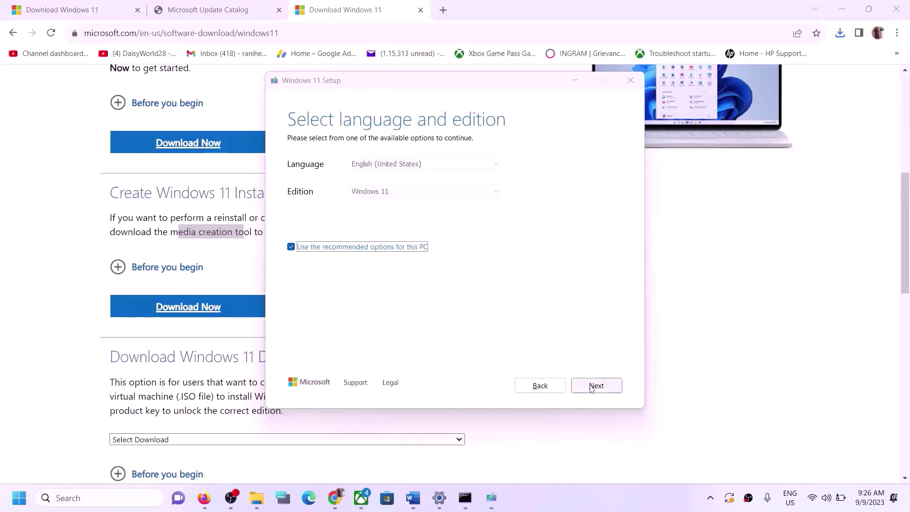
{"action": "left_click", "coordinate": [592, 387]}
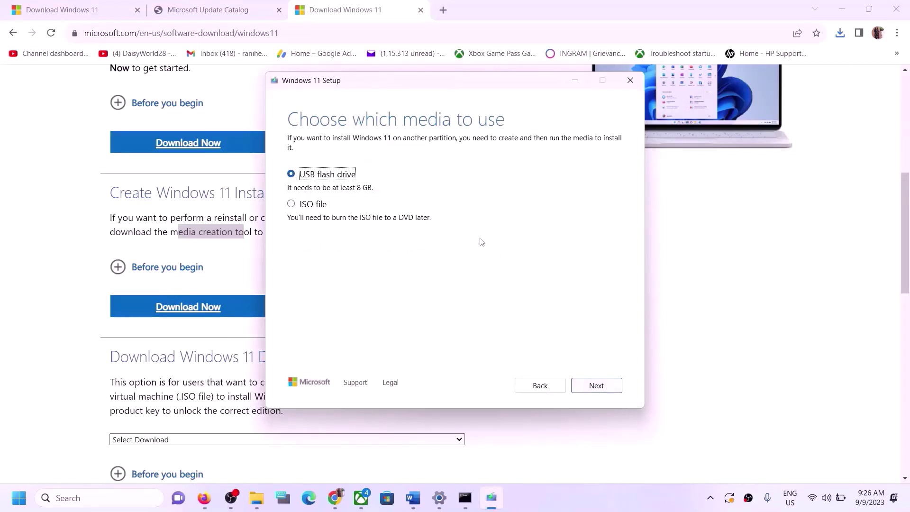
{"action": "left_click", "coordinate": [307, 206]}
{"action": "left_click", "coordinate": [594, 387]}
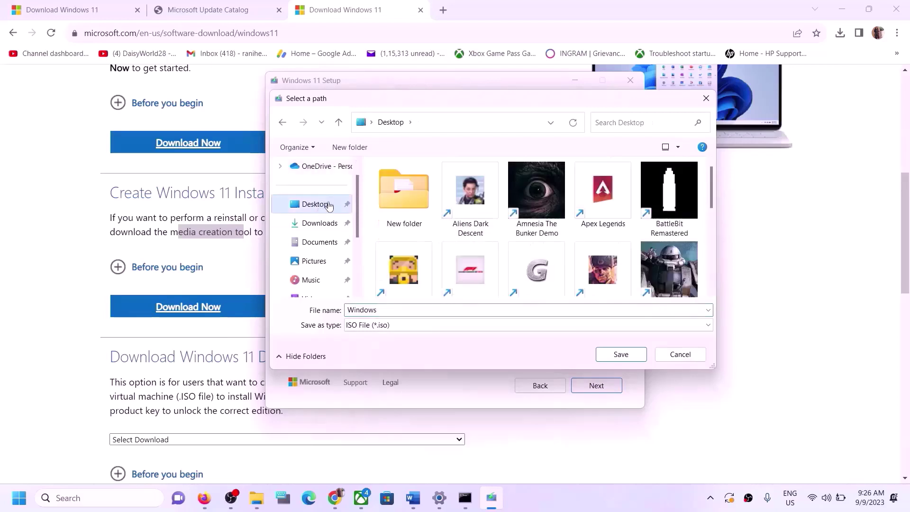
{"action": "left_click", "coordinate": [619, 356]}
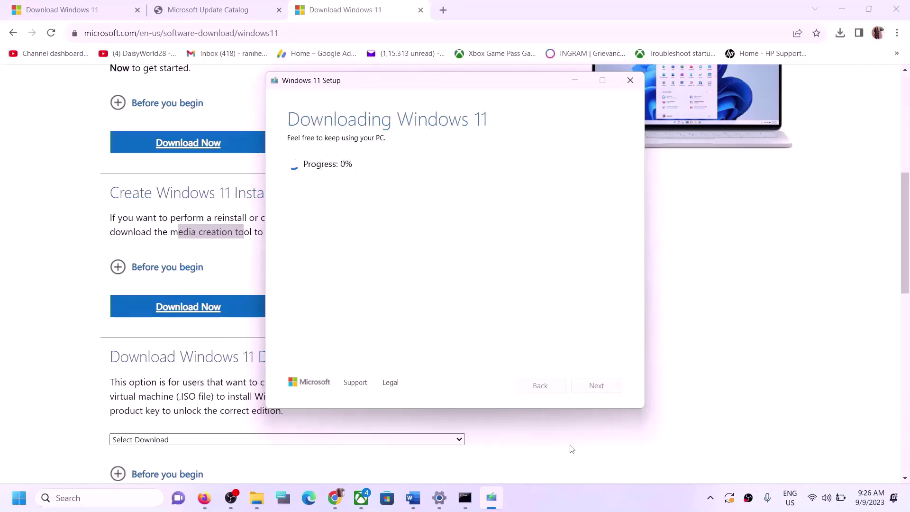
{"action": "left_click", "coordinate": [601, 507]}
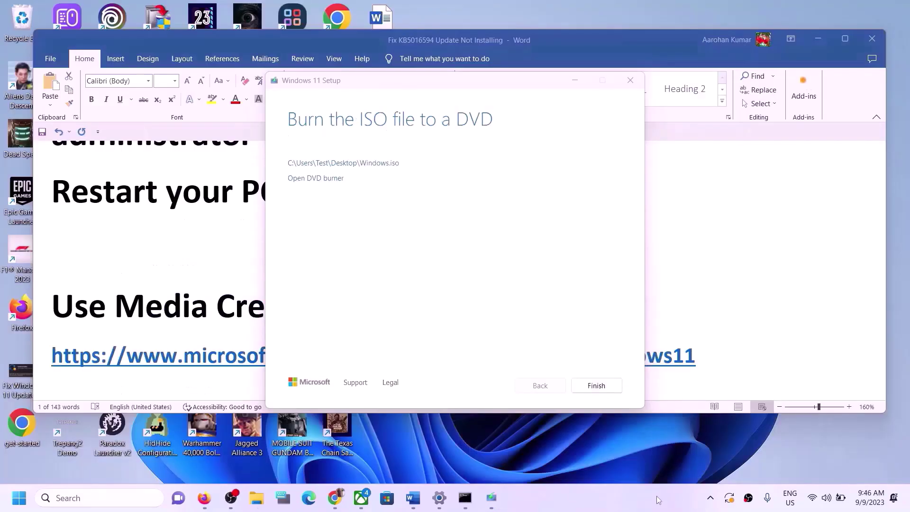
- Finish the Media Creation Tool, mount Windows.iso from the desktop, and run setup from DVD Drive (D:)
{"action": "left_click", "coordinate": [583, 386]}
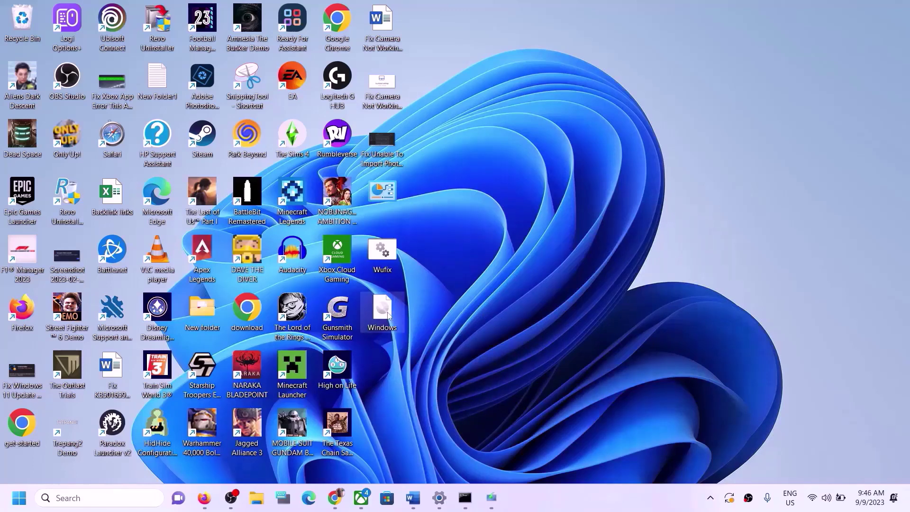
{"action": "left_click", "coordinate": [387, 310]}
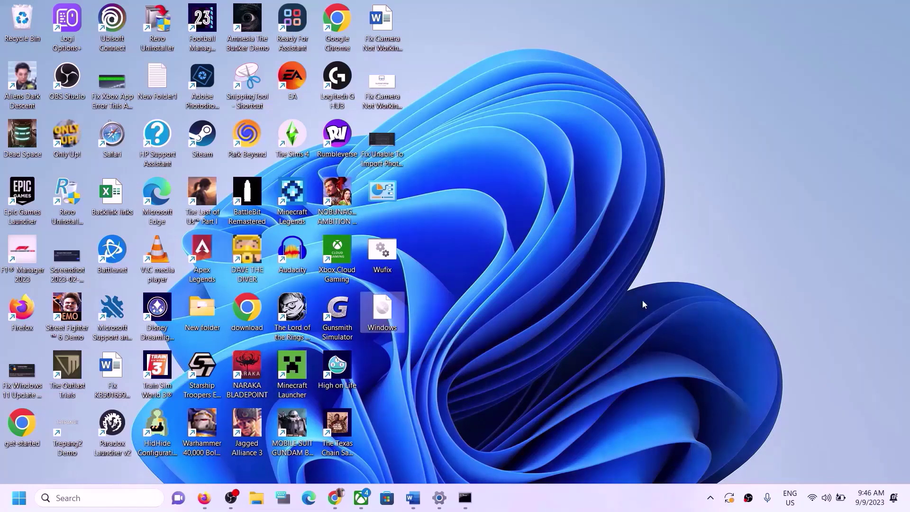
{"action": "key", "text": "Return"}
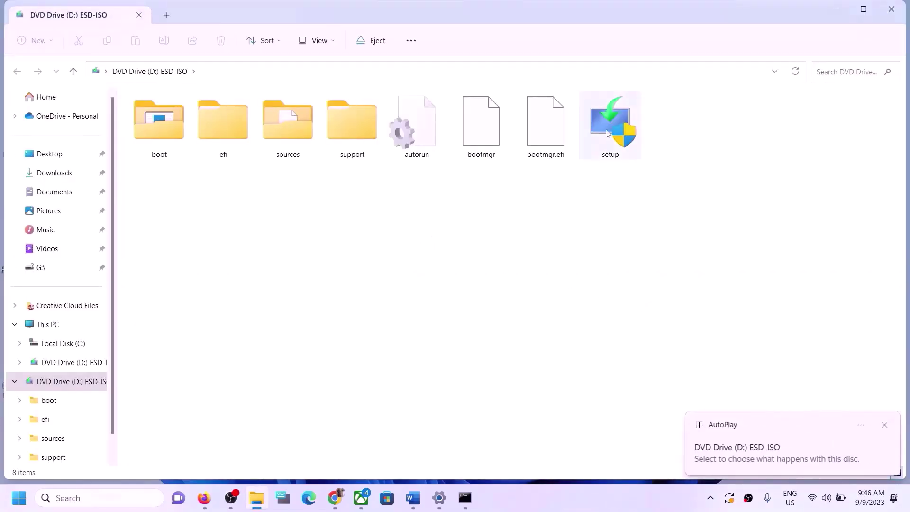
{"action": "left_click", "coordinate": [608, 138]}
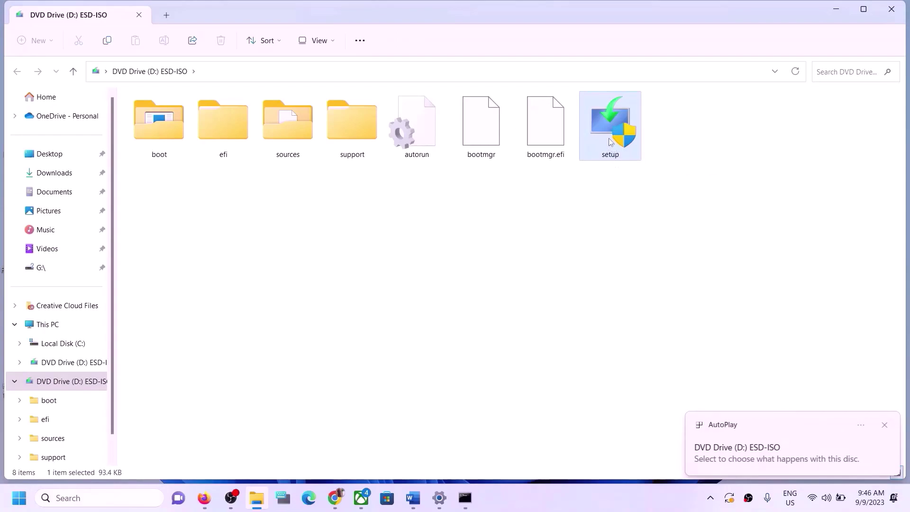
{"action": "double_click", "coordinate": [610, 140]}
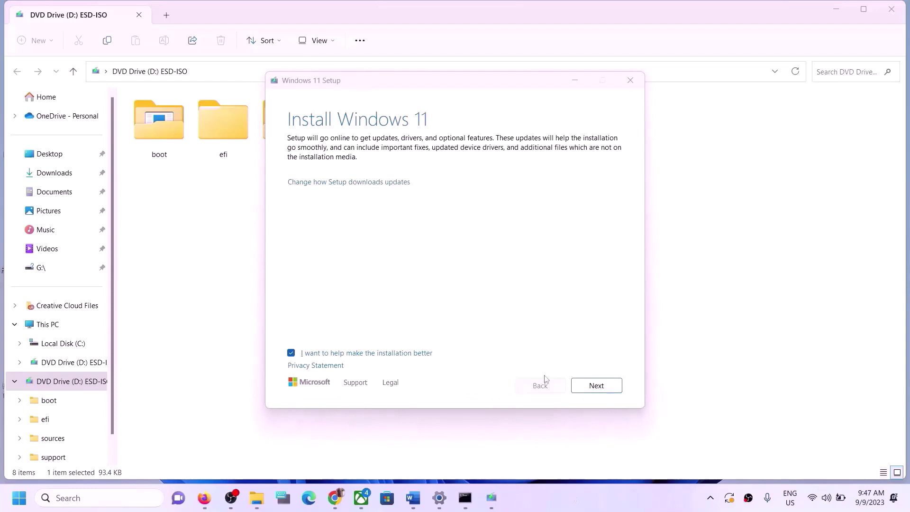
- Continue past Install Windows 11, accept the license terms, and proceed to Ready to install
{"action": "left_click", "coordinate": [598, 386]}
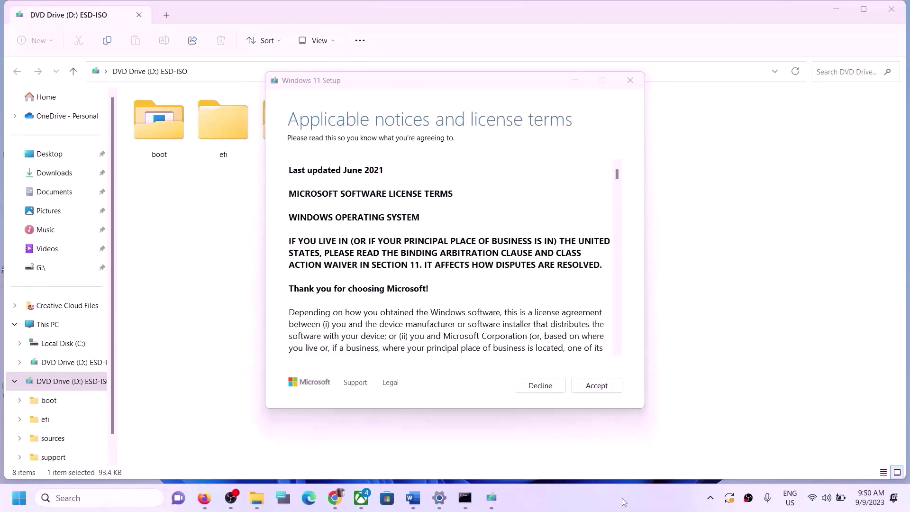
{"action": "left_click", "coordinate": [597, 387]}
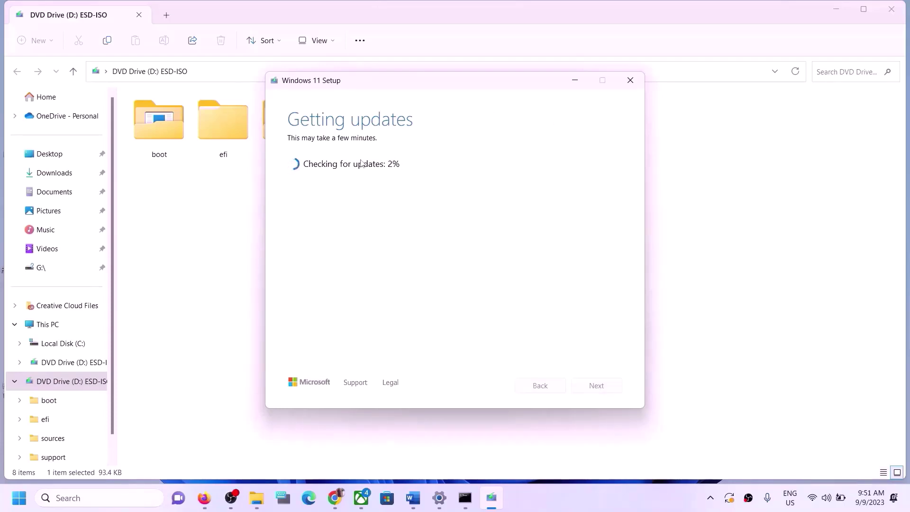
{"action": "left_click", "coordinate": [610, 499]}
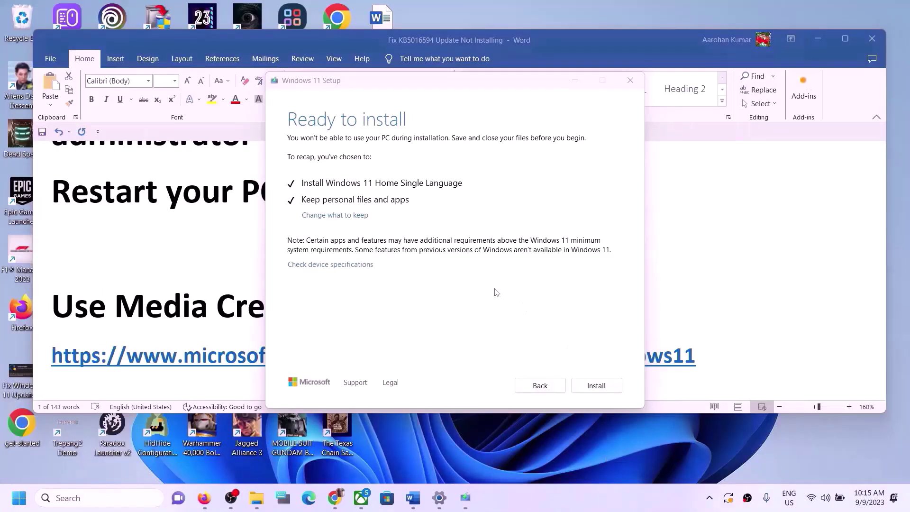